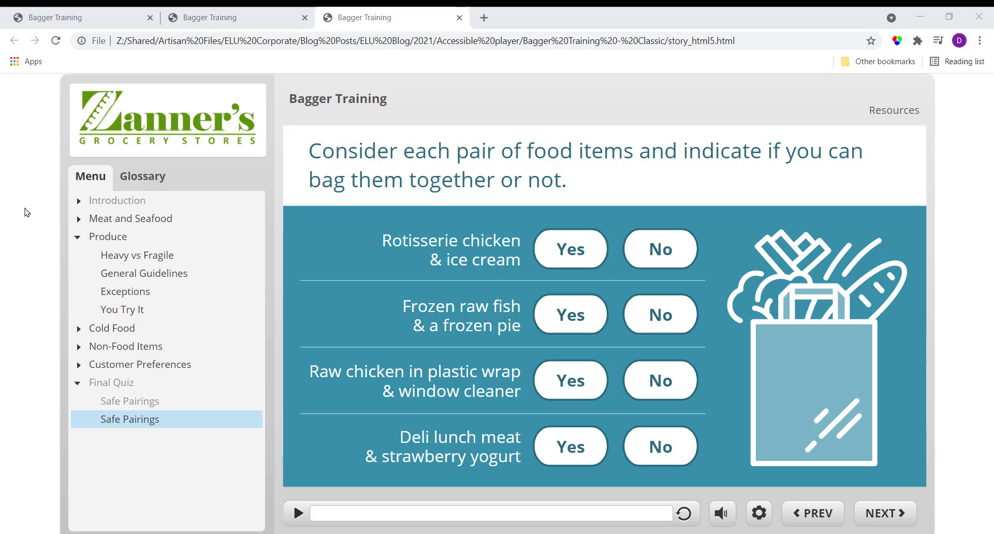
- Using only the keyboard, choose No in the third row for raw chicken and window cleaner
{"action": "key", "text": "Tab"}
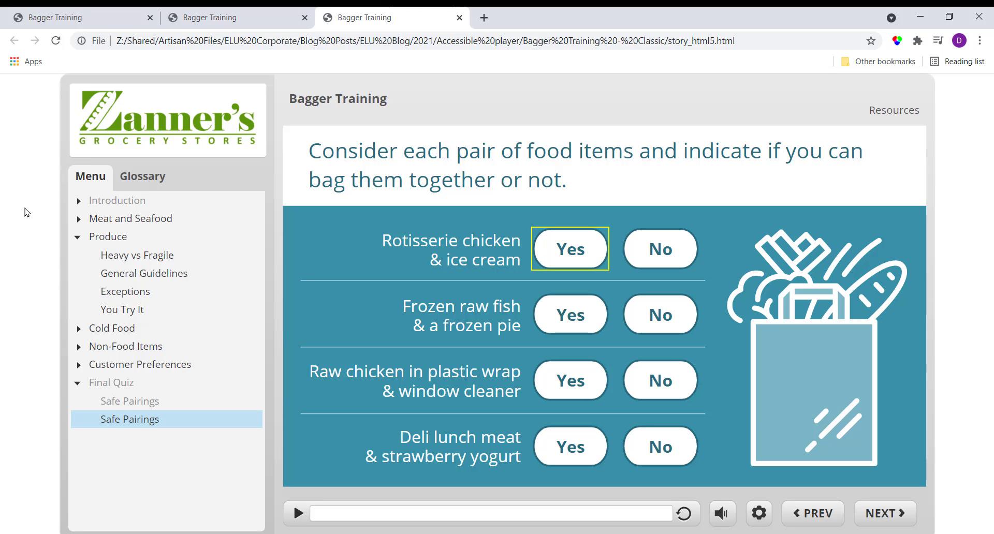
{"action": "key", "text": "Tab"}
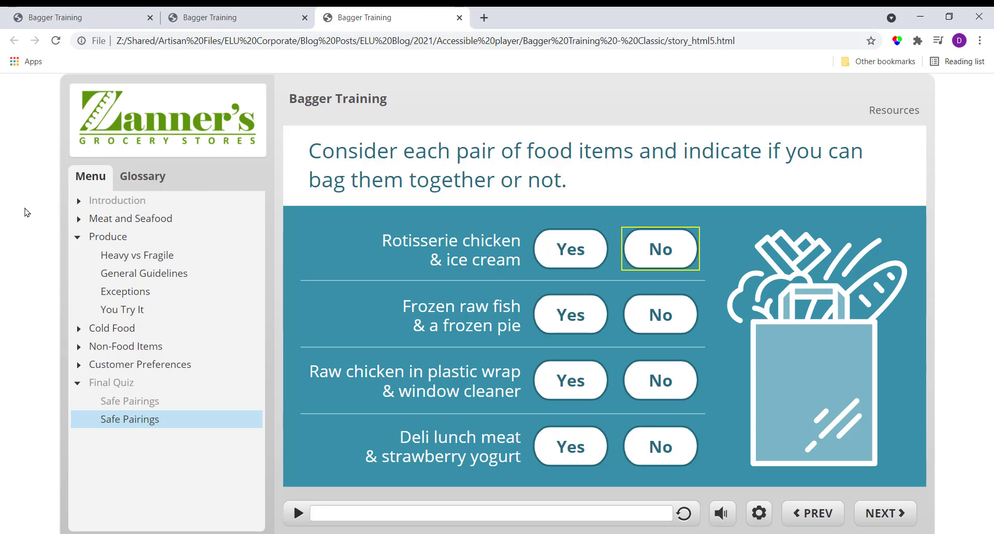
{"action": "key", "text": "Tab"}
{"action": "key", "text": "Tab"}
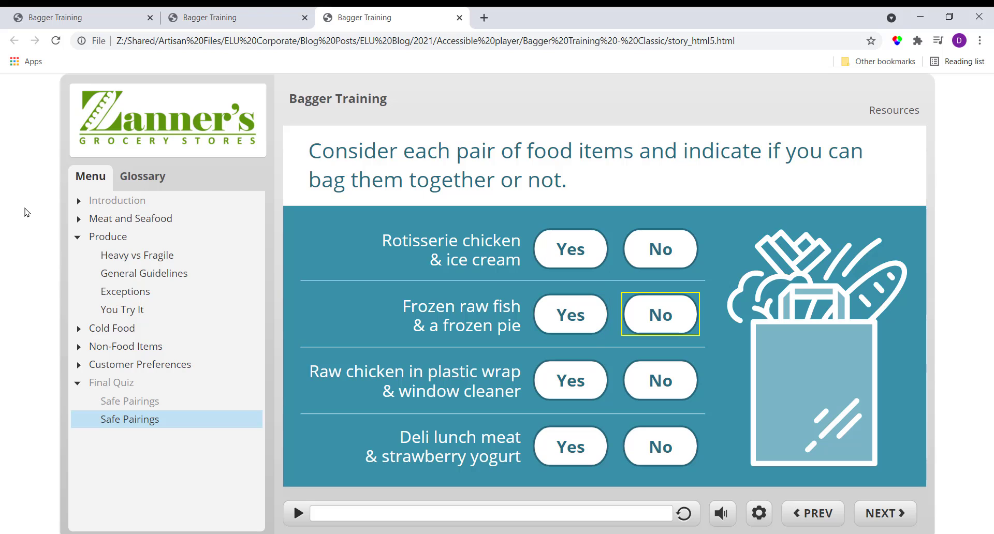
{"action": "key", "text": "Tab"}
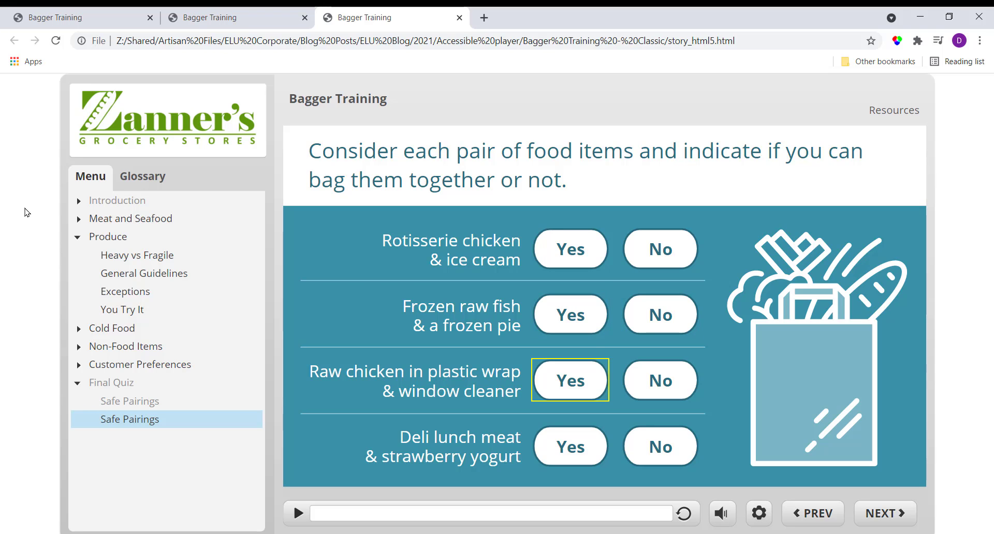
{"action": "key", "text": "Tab"}
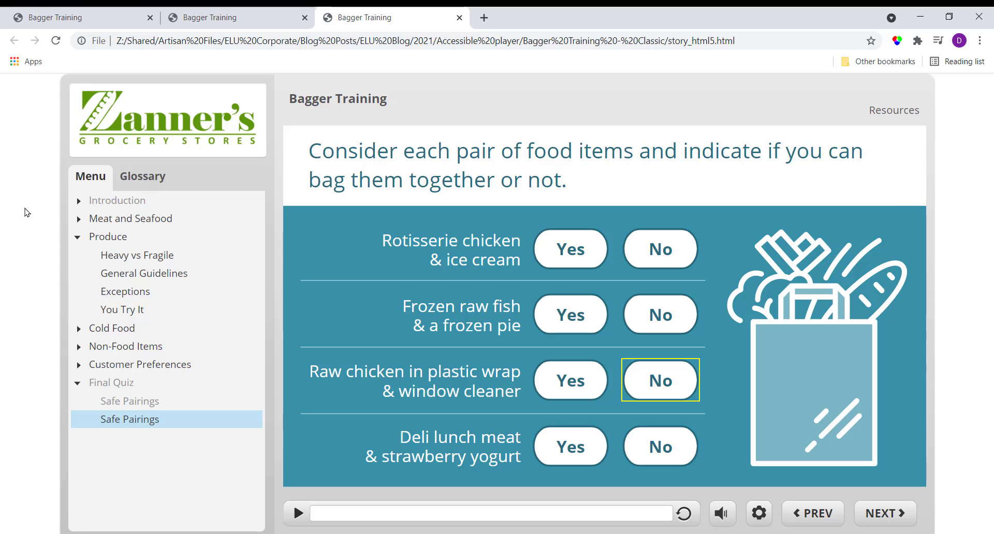
{"action": "key", "text": "Return"}
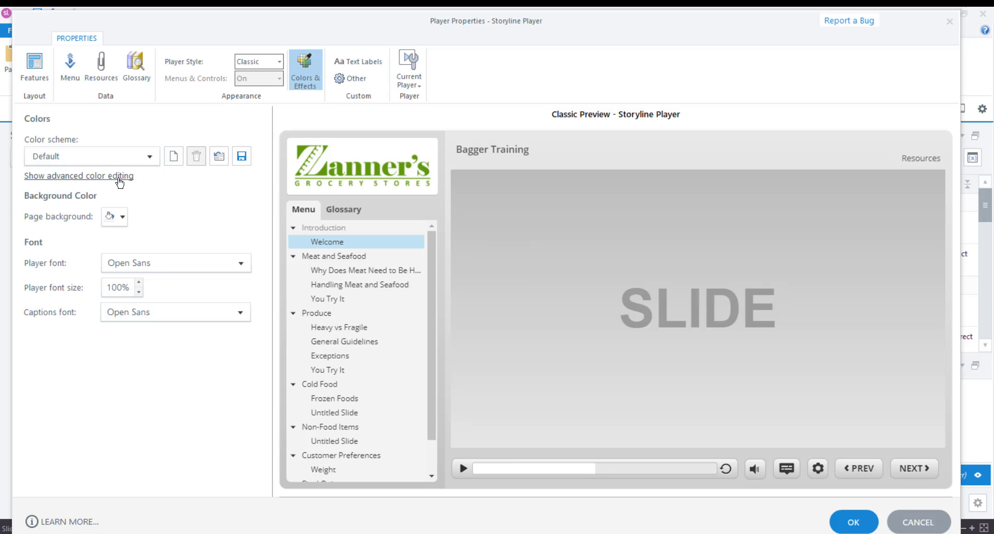
- Turn on advanced colour editing and show the colour choices for Accessibility >> Focus Rectangle
{"action": "left_click", "coordinate": [122, 176]}
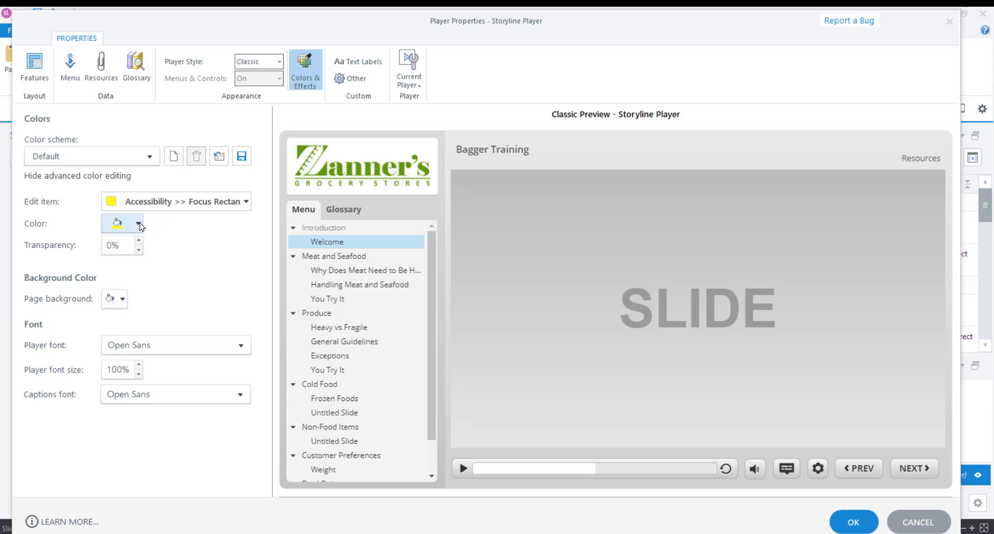
{"action": "left_click", "coordinate": [139, 224]}
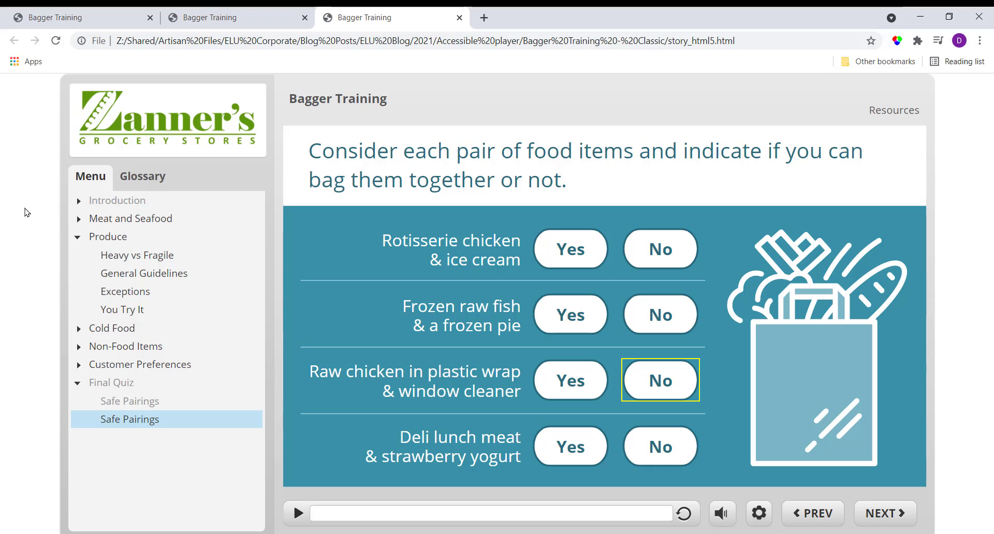
- Open the first Safe Pairings slide from the menu and move keyboard focus onto its answers
{"action": "left_click", "coordinate": [123, 402]}
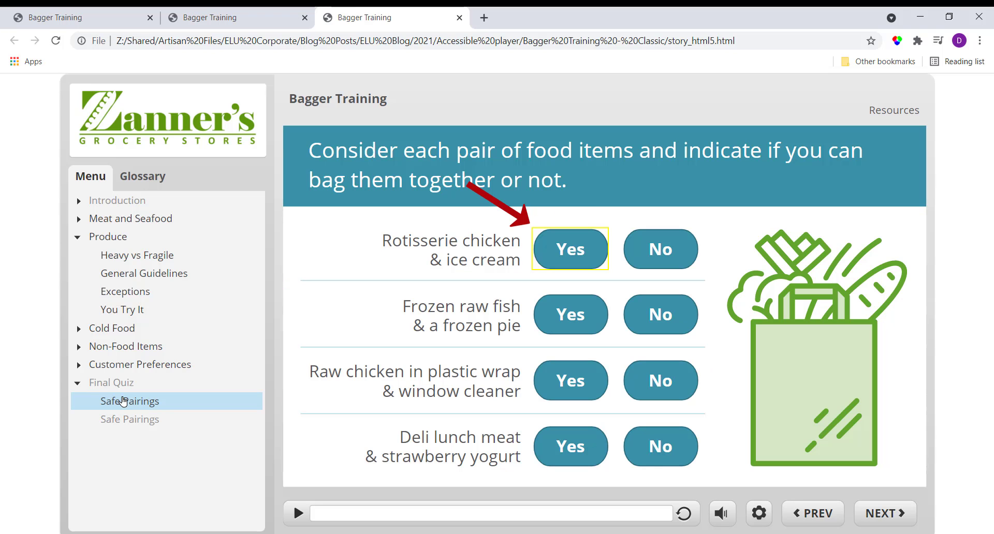
{"action": "key", "text": "Tab"}
{"action": "key", "text": "Tab"}
{"action": "key", "text": "Tab"}
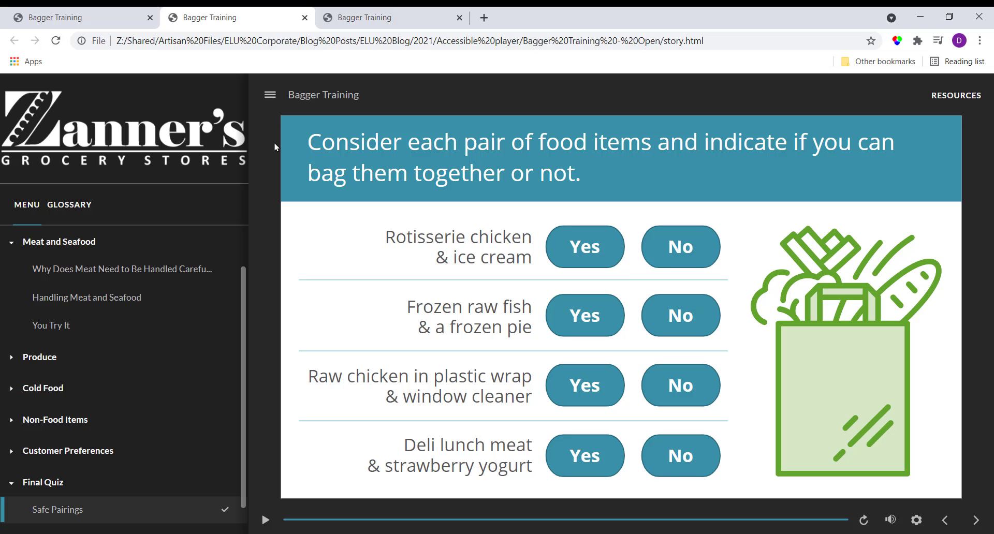
- Move keyboard focus across the first and second rows' Yes/No answers in the modern-player quiz
{"action": "key", "text": "Tab"}
{"action": "key", "text": "Tab"}
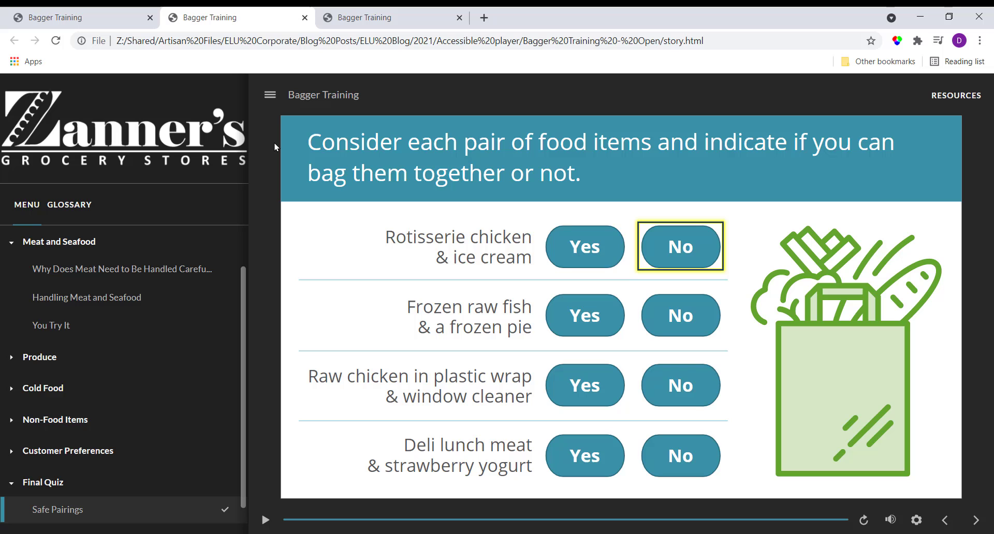
{"action": "key", "text": "Tab"}
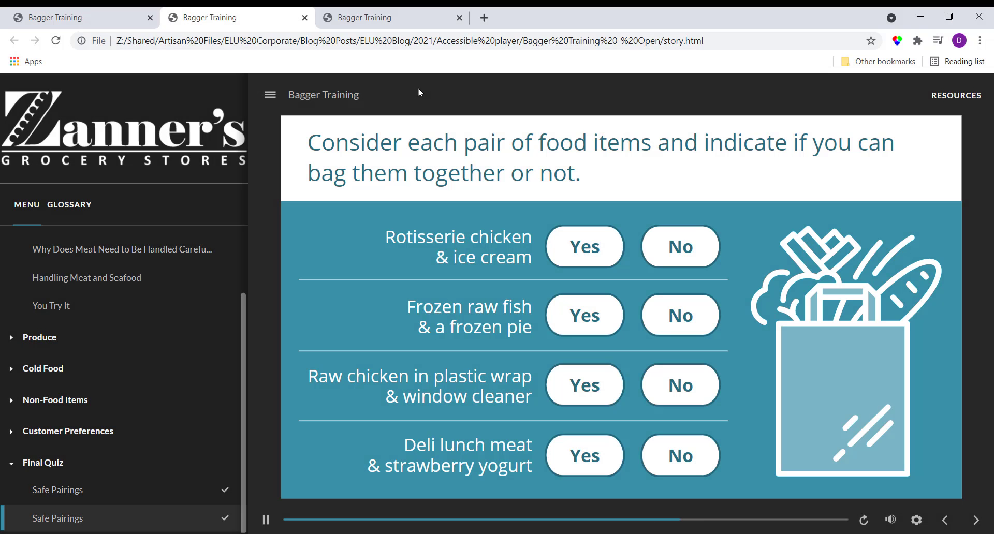
{"action": "key", "text": "Tab"}
{"action": "key", "text": "Tab"}
{"action": "key", "text": "Tab"}
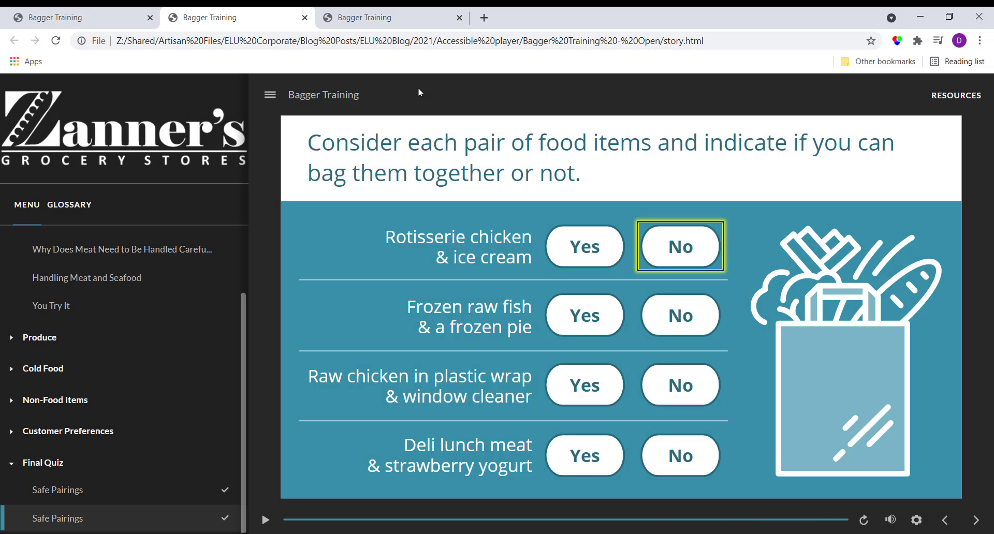
{"action": "key", "text": "Tab"}
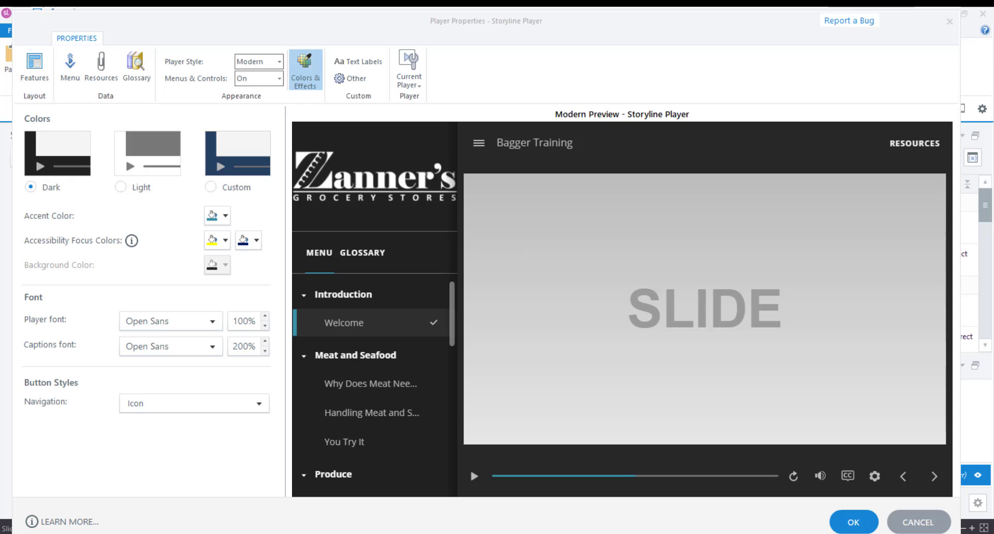
- Try the Light and Dark schemes, then pick Custom with a teal background instead of light cream
{"action": "left_click", "coordinate": [120, 188]}
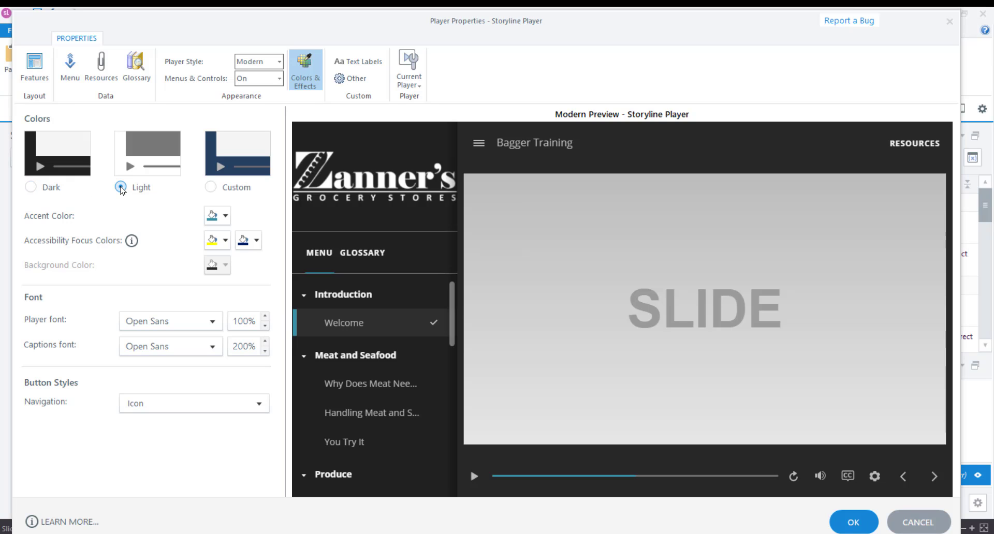
{"action": "left_click", "coordinate": [30, 188]}
{"action": "left_click", "coordinate": [211, 188]}
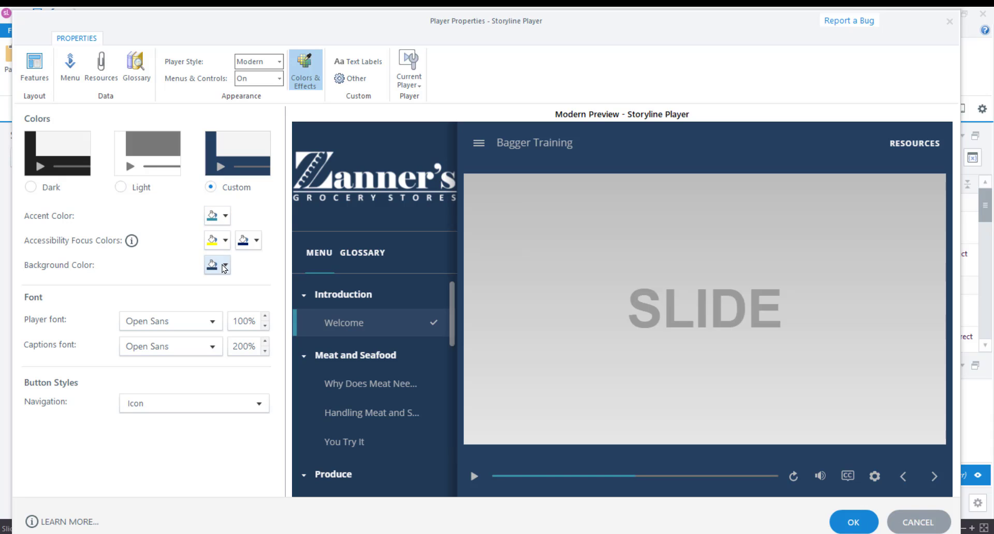
{"action": "left_click", "coordinate": [226, 265]}
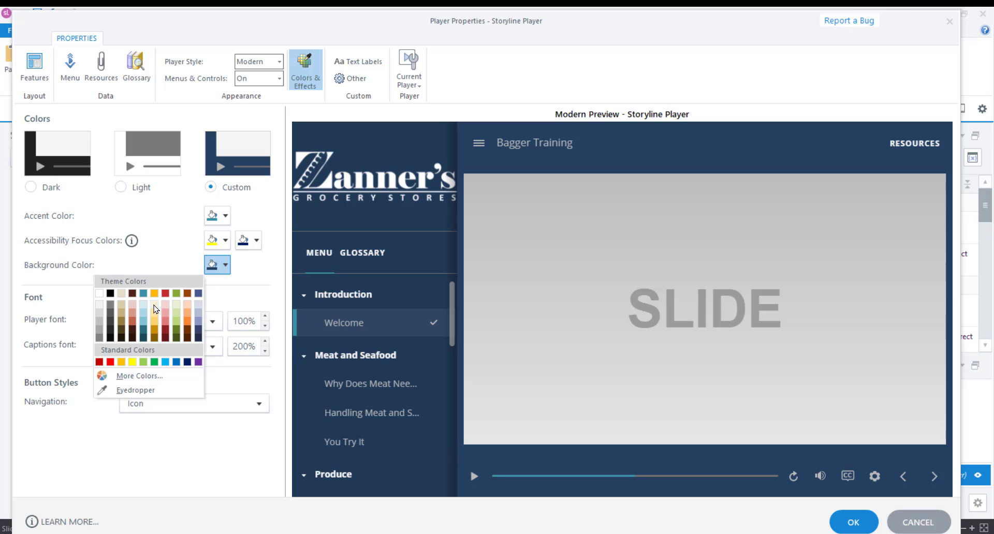
{"action": "left_click", "coordinate": [154, 304]}
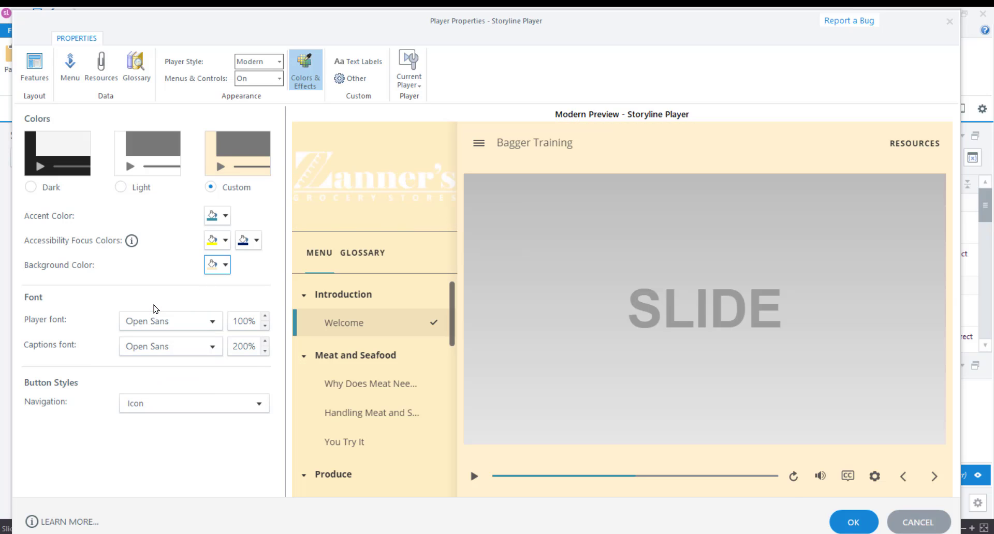
{"action": "left_click", "coordinate": [223, 268]}
{"action": "left_click", "coordinate": [142, 293]}
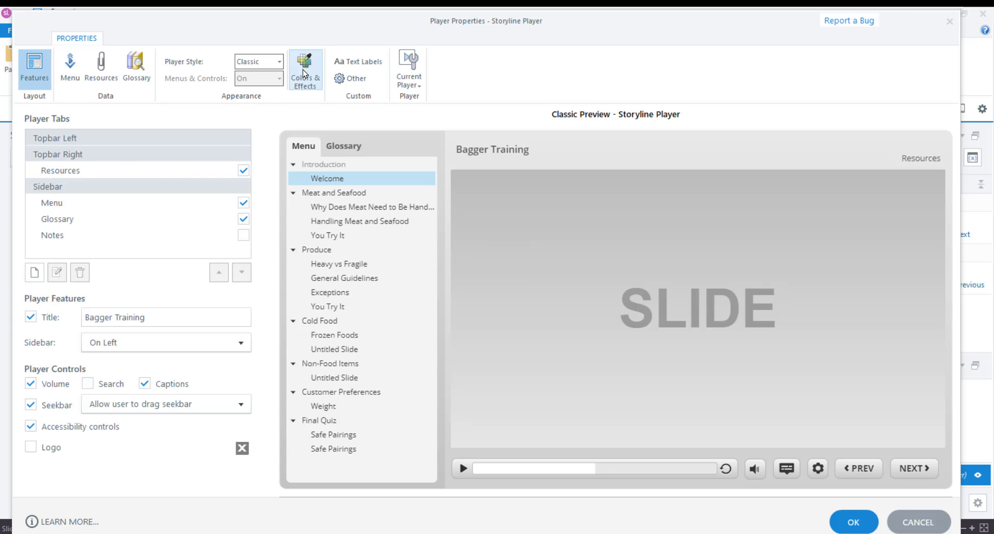
- Set the player font size to 200 in Colors & Effects and apply it
{"action": "left_click", "coordinate": [304, 74]}
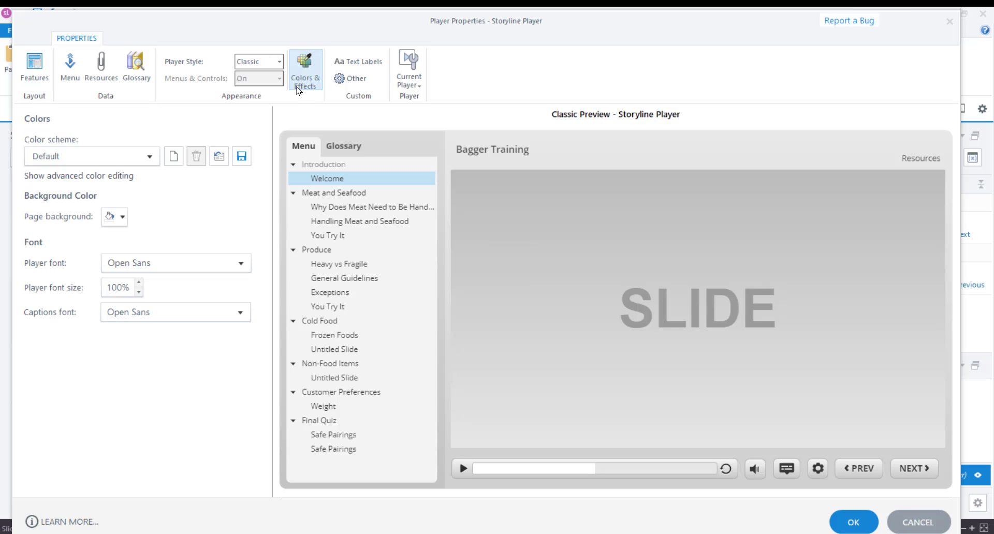
{"action": "double_click", "coordinate": [113, 287]}
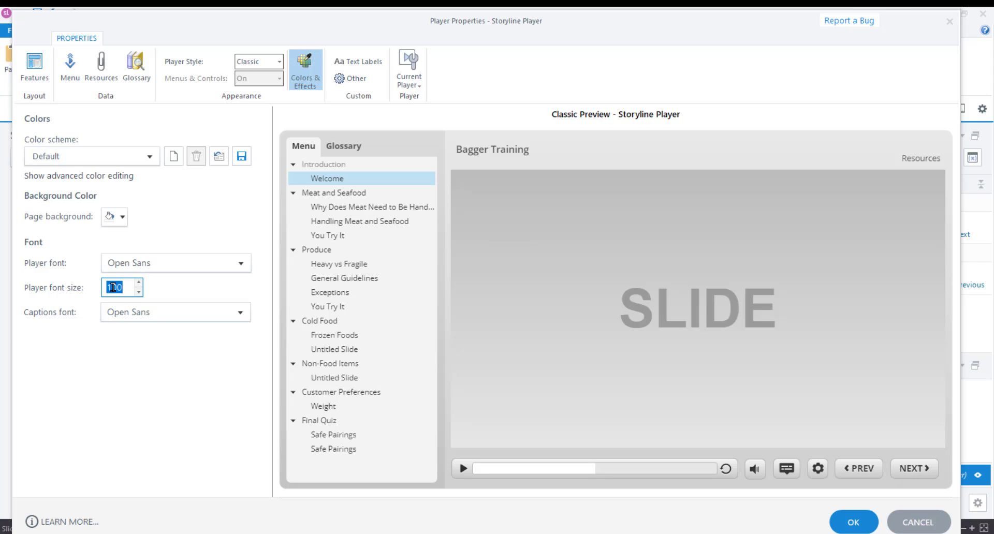
{"action": "type", "text": "200"}
{"action": "left_click", "coordinate": [842, 518]}
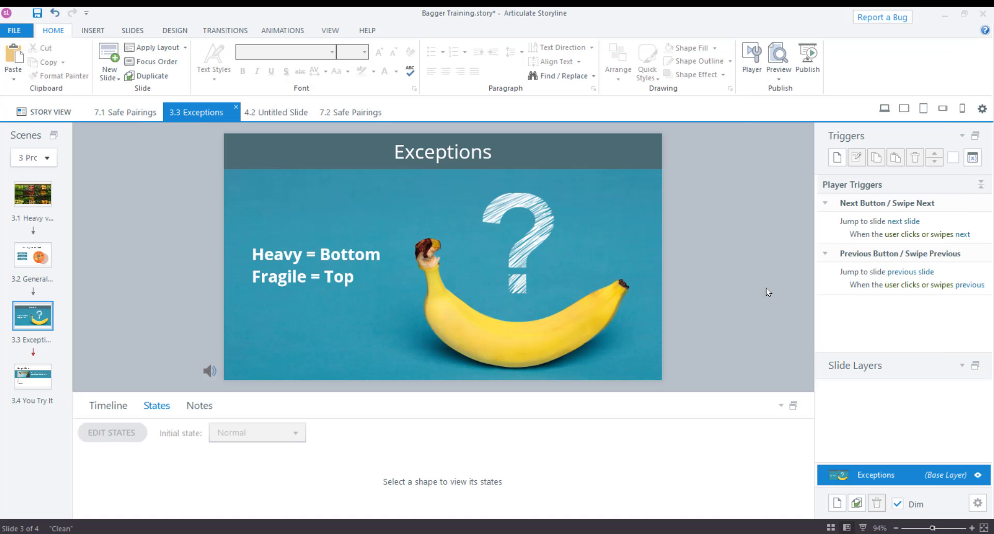
- Preview the current slide and turn on captions
{"action": "left_click", "coordinate": [783, 74]}
{"action": "left_click", "coordinate": [759, 92]}
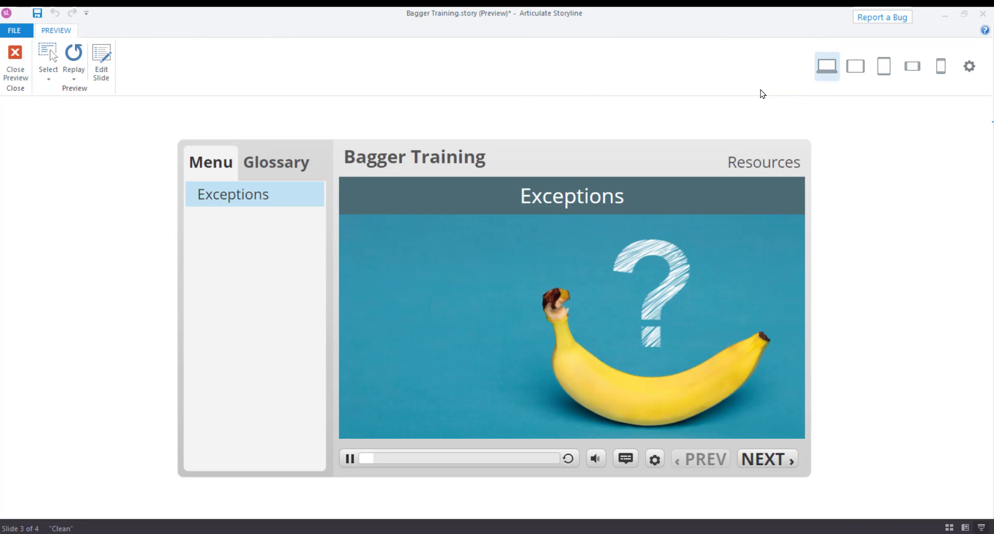
{"action": "left_click", "coordinate": [625, 461]}
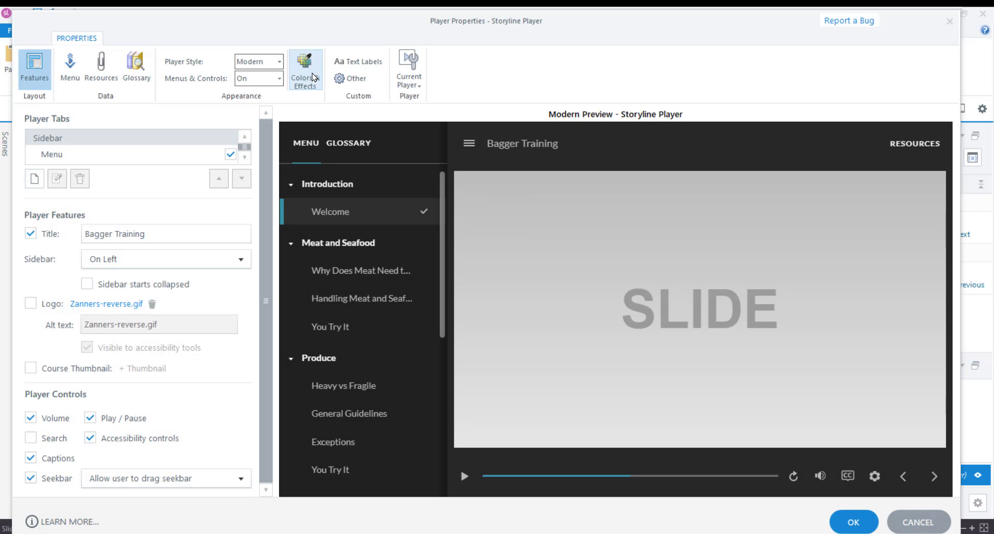
- Set the captions font size to 200% in Colors & Effects and confirm
{"action": "left_click", "coordinate": [313, 77]}
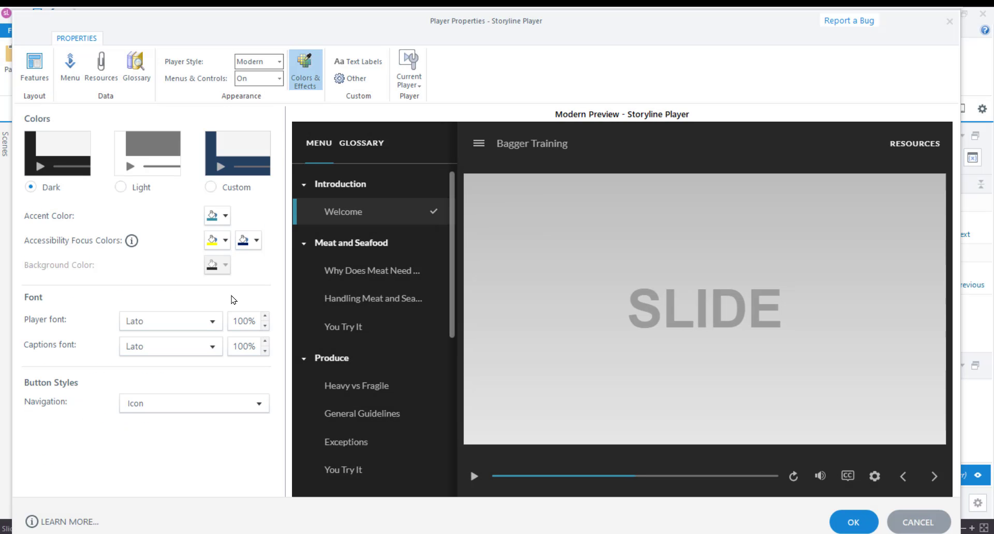
{"action": "double_click", "coordinate": [236, 347]}
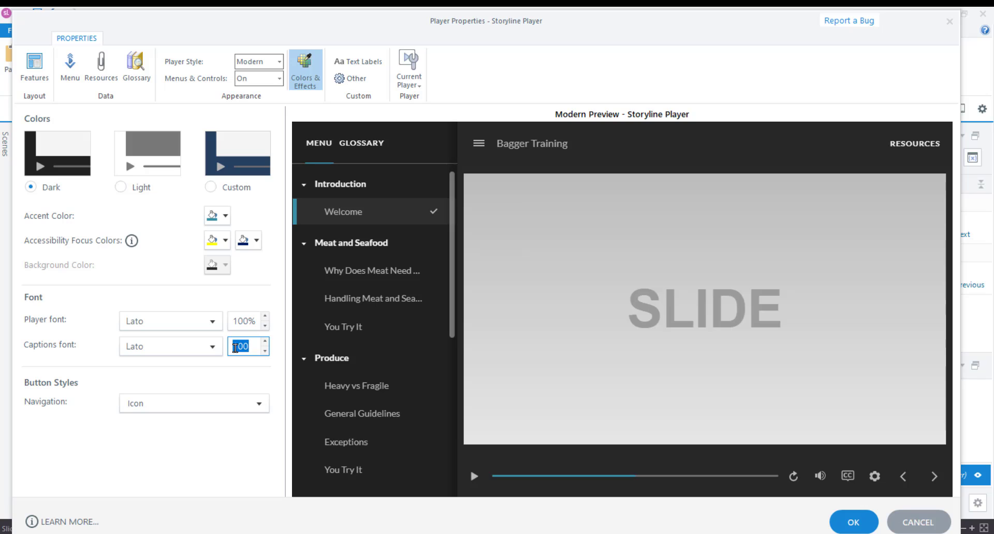
{"action": "key", "text": "BackSpace"}
{"action": "type", "text": "200"}
{"action": "left_click", "coordinate": [852, 522]}
- Preview this slide and switch captions on with the CC button
{"action": "left_click", "coordinate": [778, 74]}
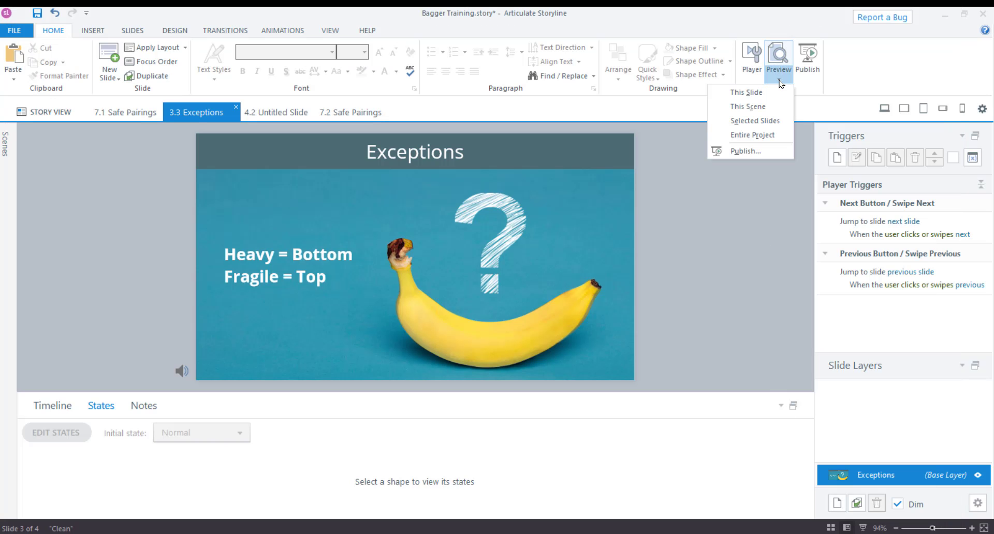
{"action": "left_click", "coordinate": [773, 93]}
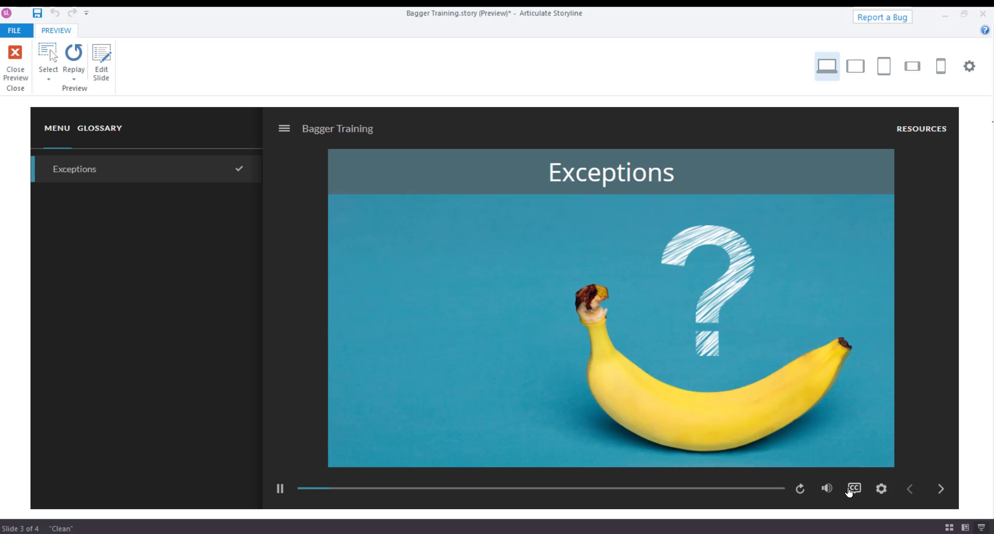
{"action": "left_click", "coordinate": [849, 491]}
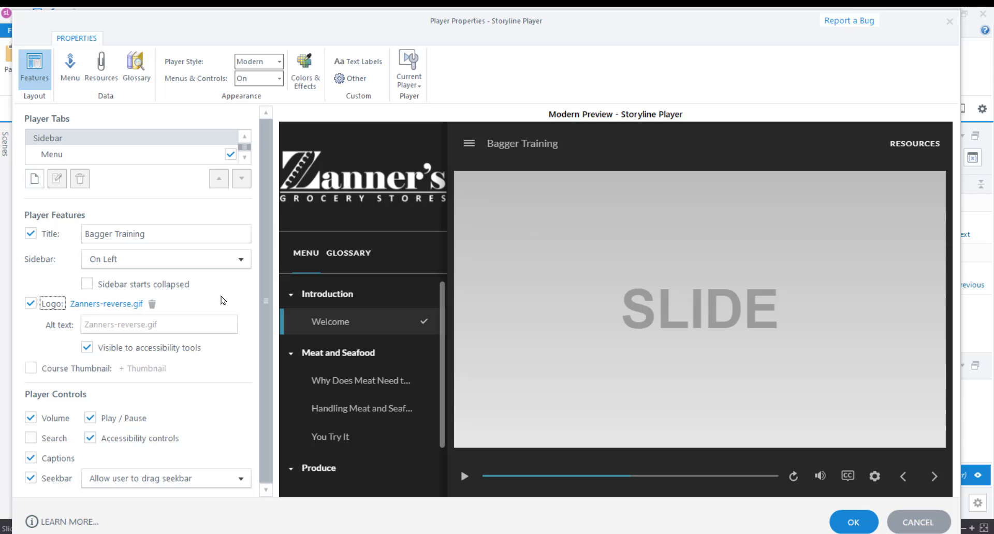
- Replace the logo's alt text with 'Zanner's logo' and uncheck Visible to accessibility tools
{"action": "left_click", "coordinate": [179, 326]}
{"action": "type", "text": "Z"}
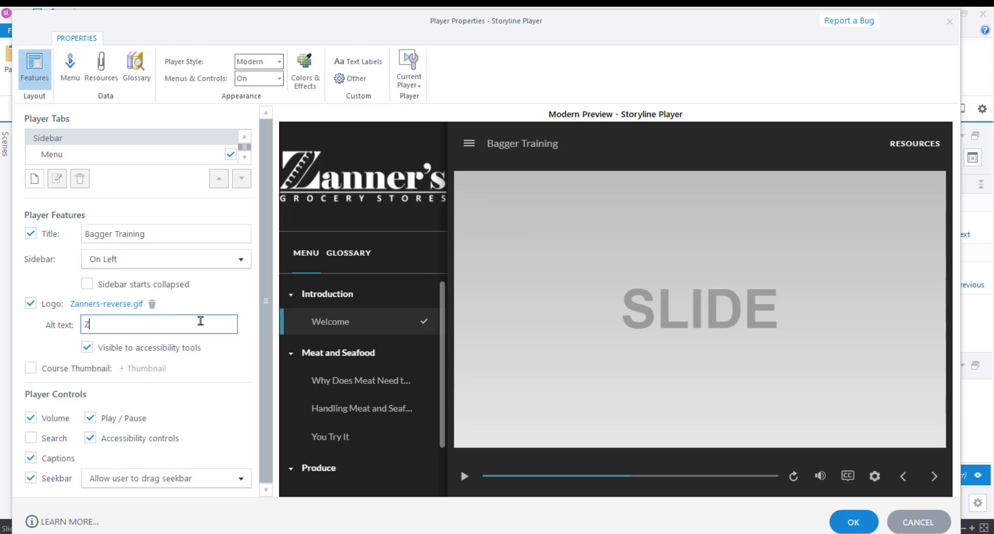
{"action": "type", "text": "anner's logo"}
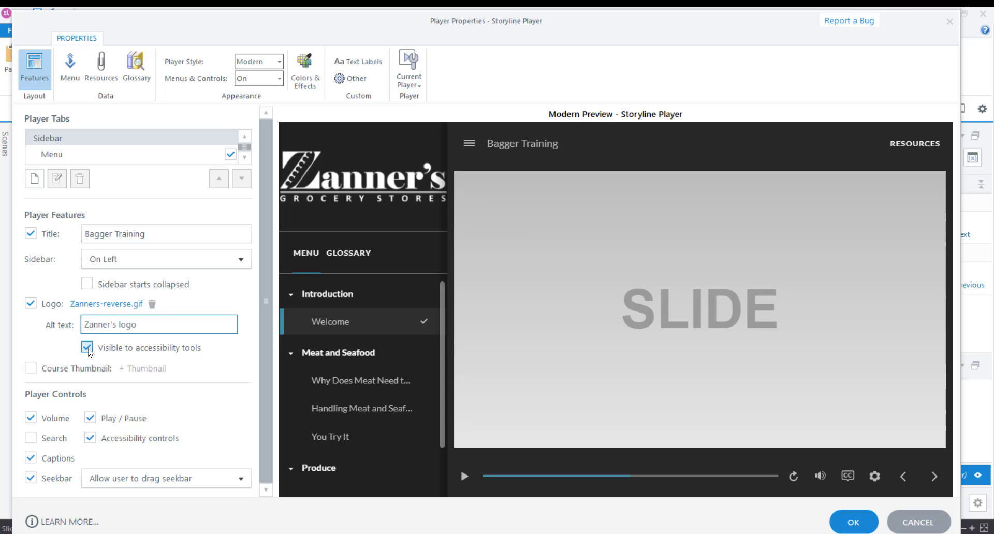
{"action": "left_click", "coordinate": [86, 347]}
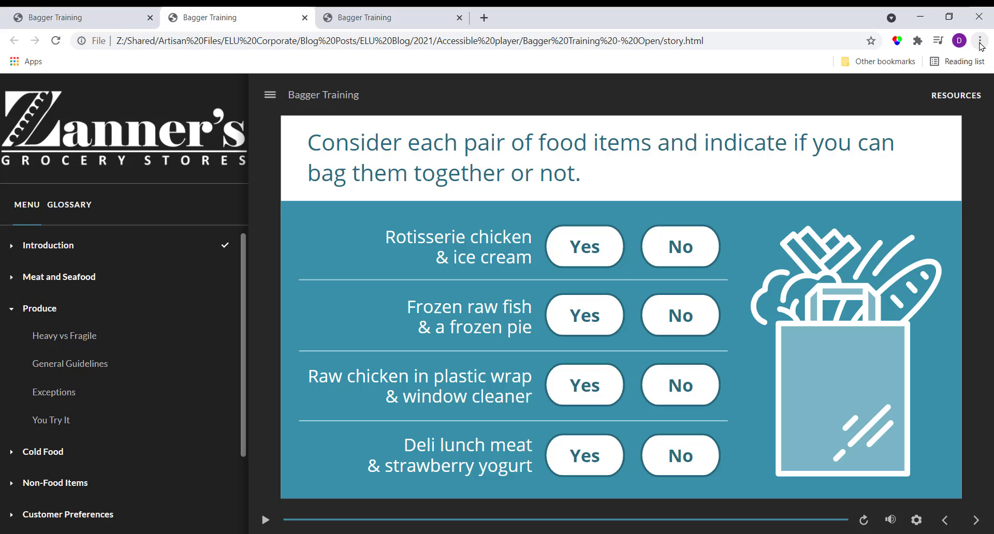
- Switch to the Classic player tab, raise page zoom with Zoom +, and scroll sideways to check it
{"action": "key", "text": "ctrl+Tab"}
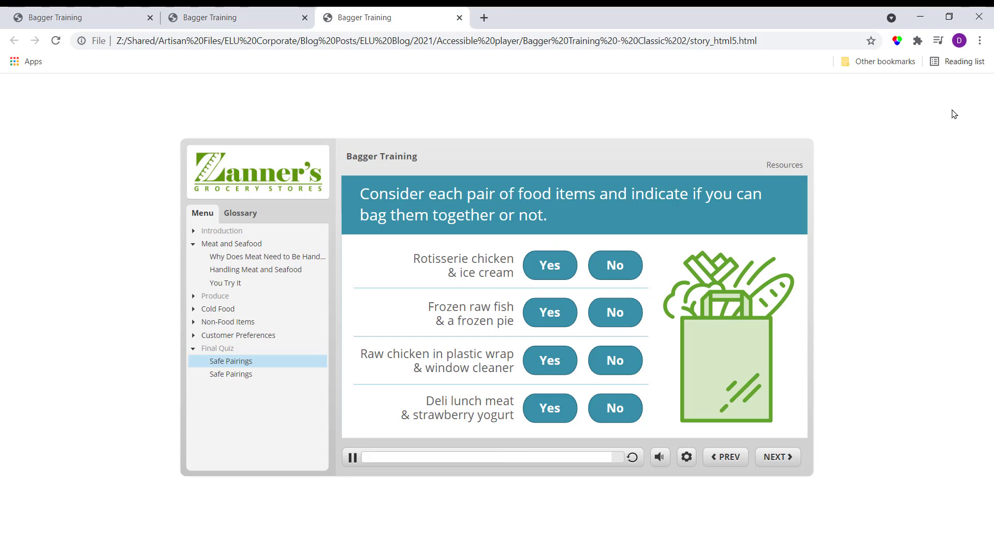
{"action": "left_click", "coordinate": [979, 41]}
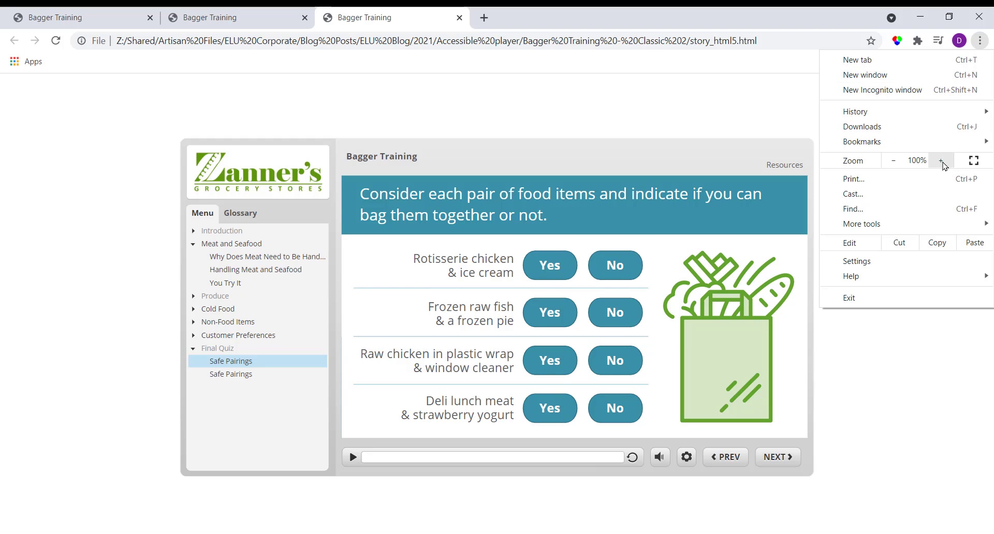
{"action": "left_click", "coordinate": [941, 161]}
{"action": "left_click", "coordinate": [941, 161]}
{"action": "left_click", "coordinate": [941, 161]}
{"action": "left_click", "coordinate": [941, 161]}
{"action": "left_click", "coordinate": [942, 161]}
{"action": "left_click", "coordinate": [941, 161]}
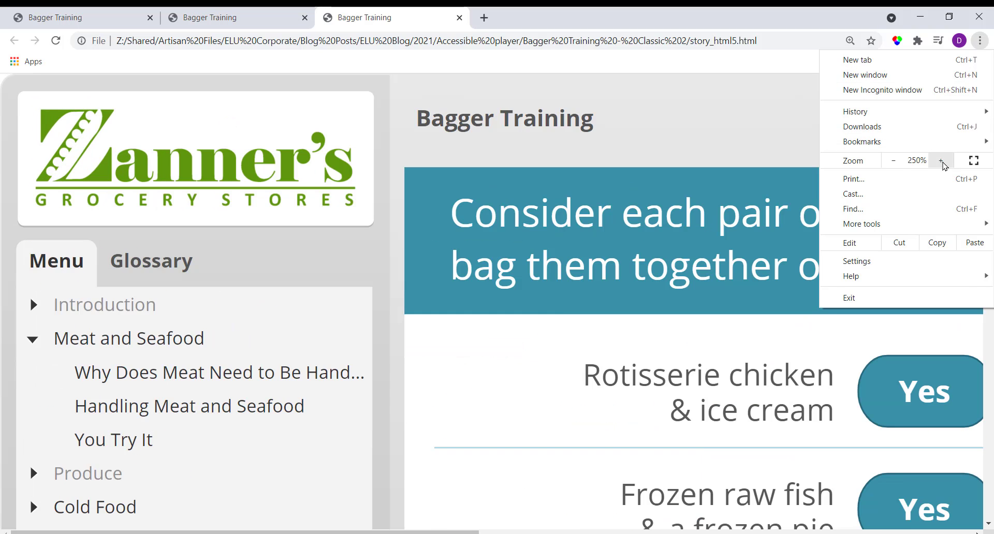
{"action": "left_click", "coordinate": [941, 161]}
{"action": "left_click", "coordinate": [35, 341]}
{"action": "scroll", "coordinate": [27, 341], "scroll_direction": "right", "scroll_amount": 5}
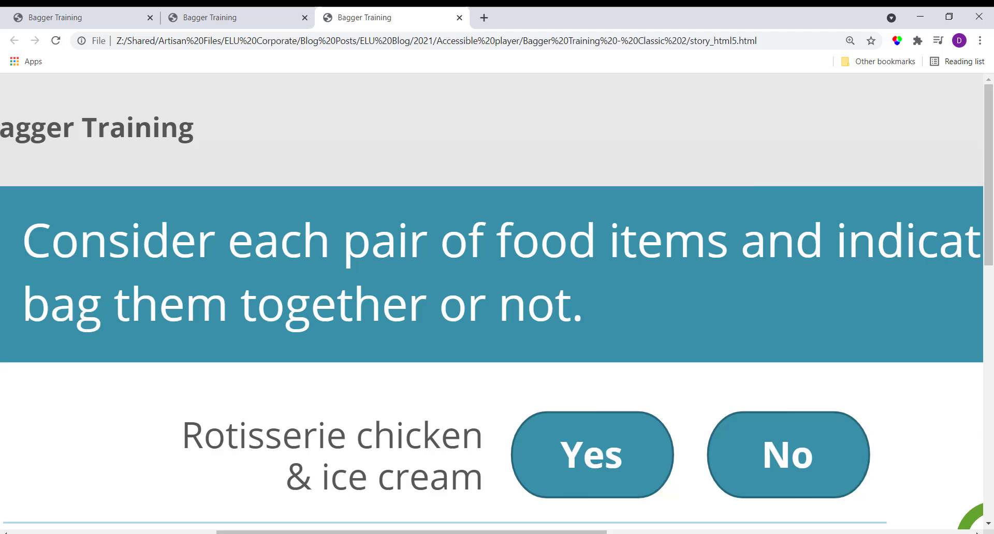
{"action": "scroll", "coordinate": [492, 325], "scroll_direction": "left", "scroll_amount": 3}
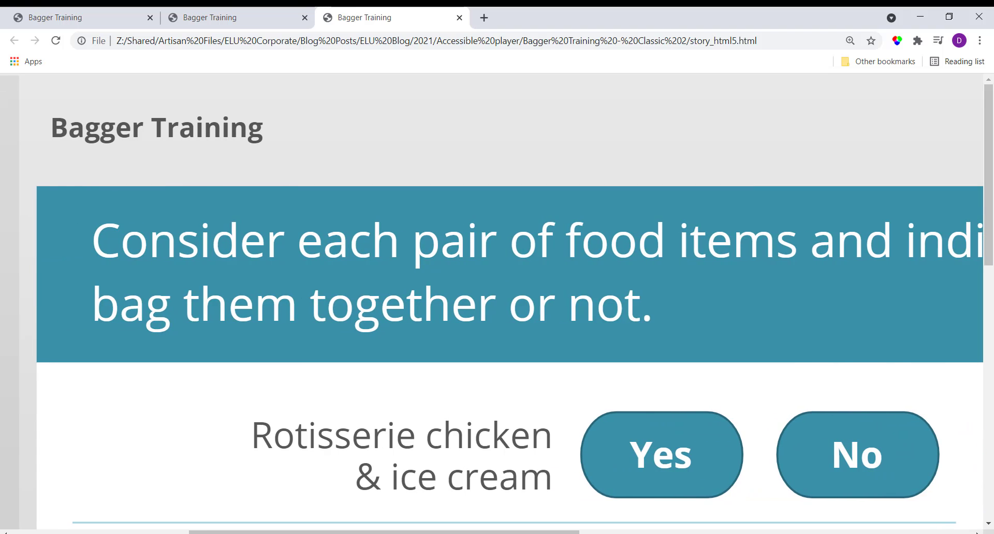
- Switch to the Open player tab and raise its page zoom to 300% with Zoom +
{"action": "left_click", "coordinate": [228, 17]}
{"action": "left_click", "coordinate": [980, 41]}
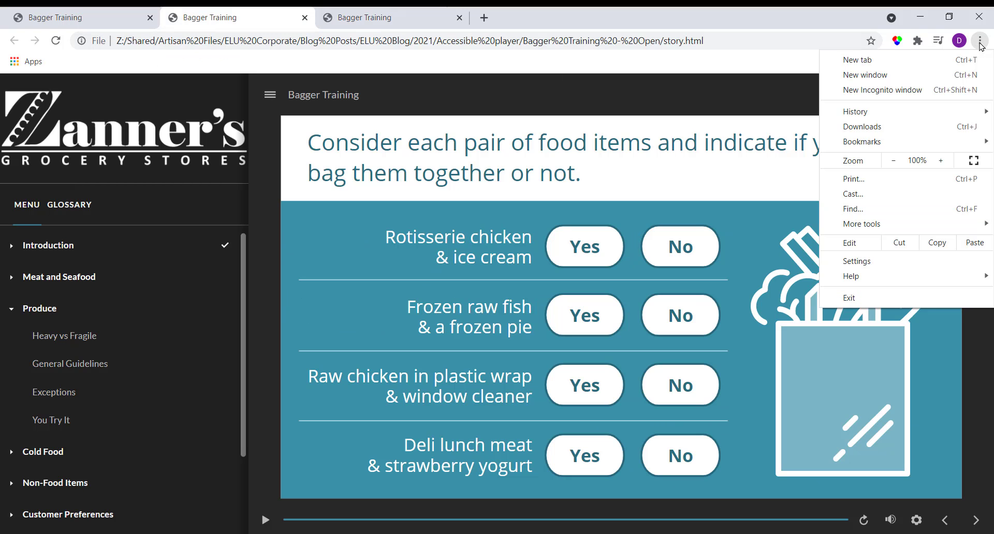
{"action": "left_click", "coordinate": [942, 161]}
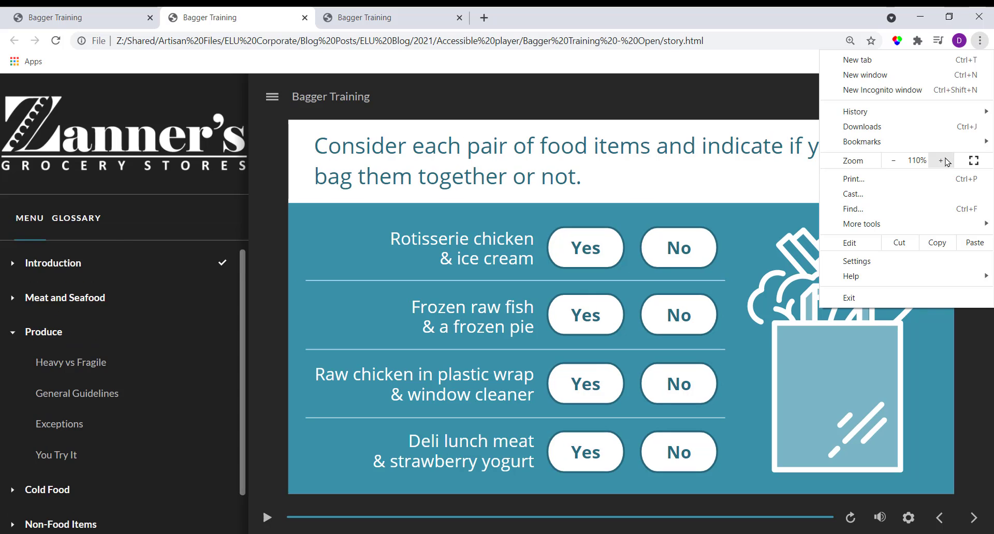
{"action": "left_click", "coordinate": [942, 161]}
{"action": "left_click", "coordinate": [943, 160]}
{"action": "left_click", "coordinate": [942, 160]}
{"action": "left_click", "coordinate": [942, 161]}
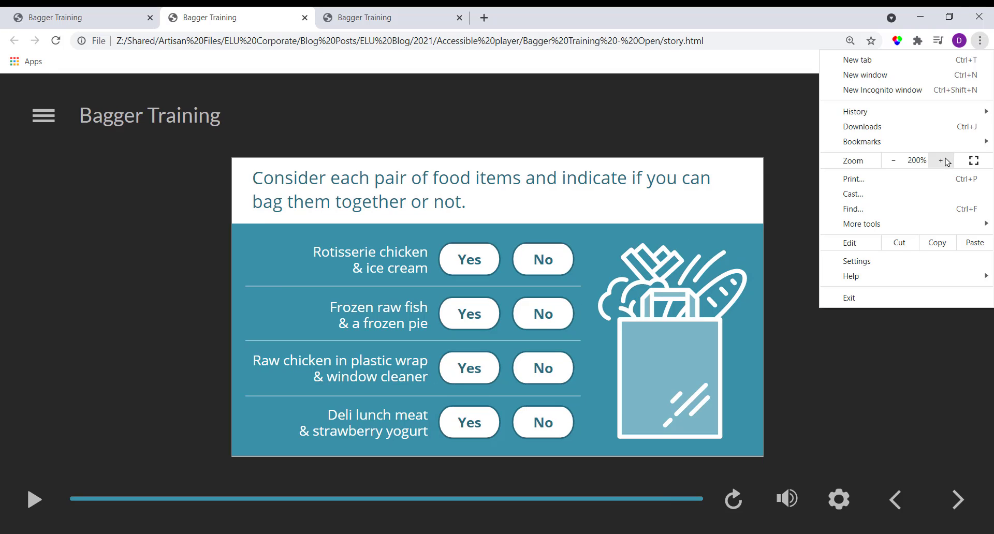
{"action": "left_click", "coordinate": [942, 161]}
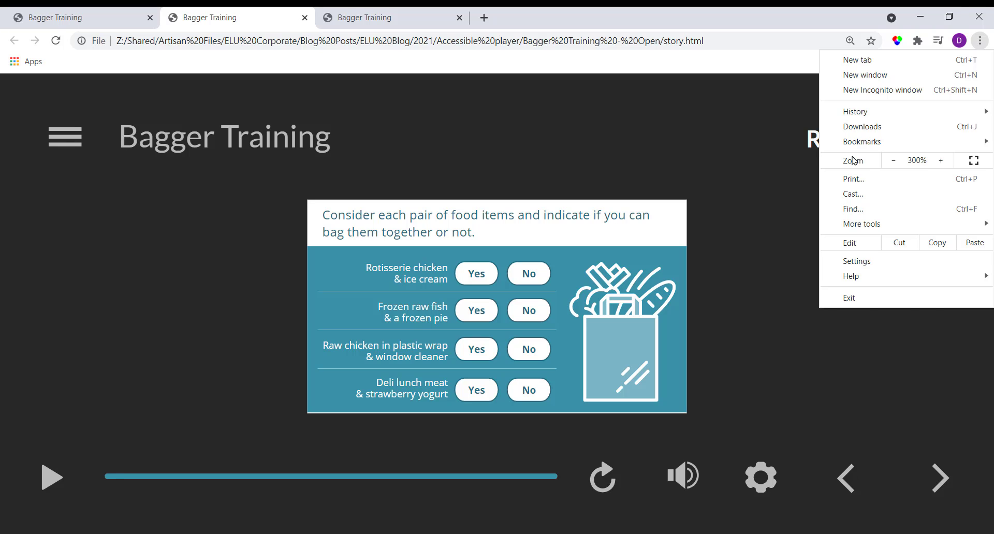
{"action": "left_click", "coordinate": [651, 117]}
- Reset the browser page zoom to 100% and switch on Zoom to fit in the player settings
{"action": "key", "text": "ctrl+0"}
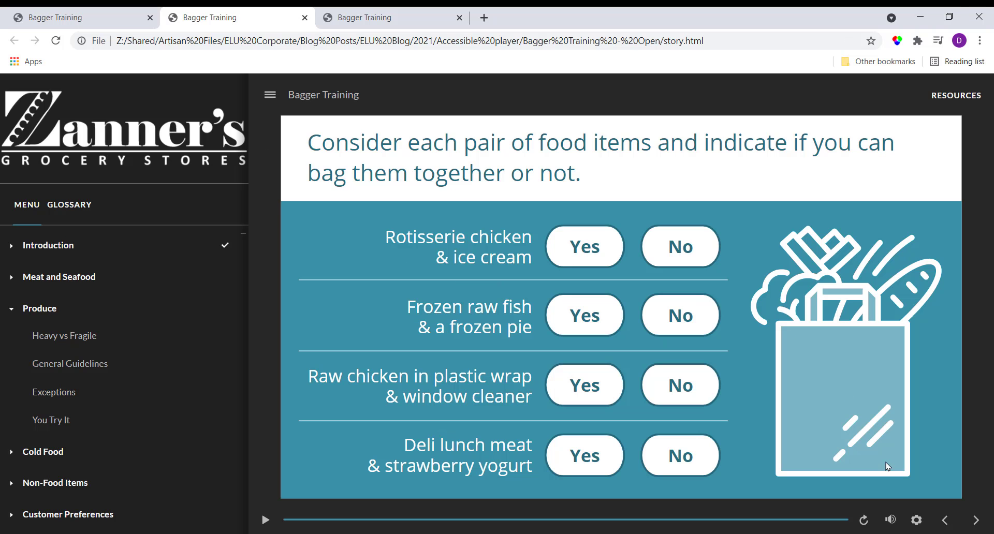
{"action": "left_click", "coordinate": [916, 520]}
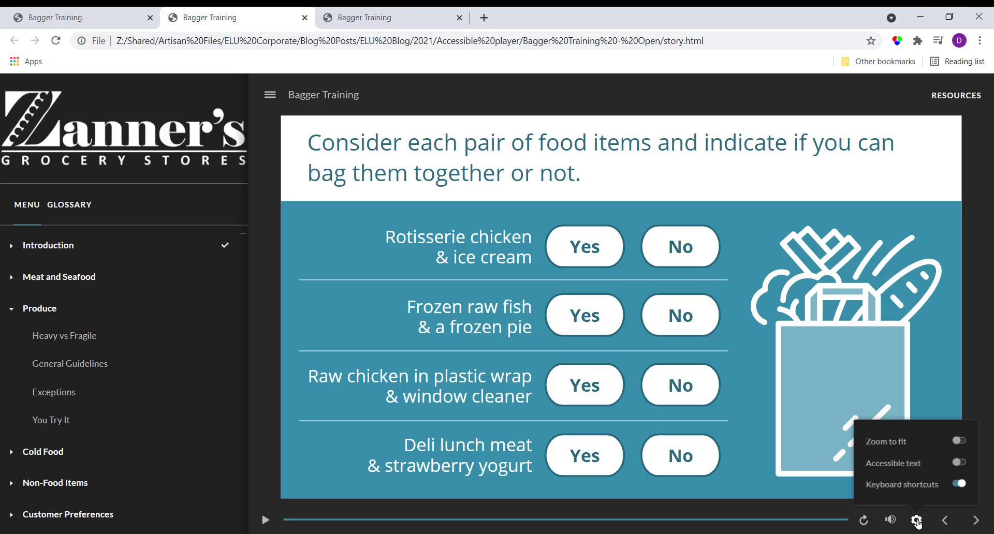
{"action": "key", "text": "Tab"}
{"action": "key", "text": "space"}
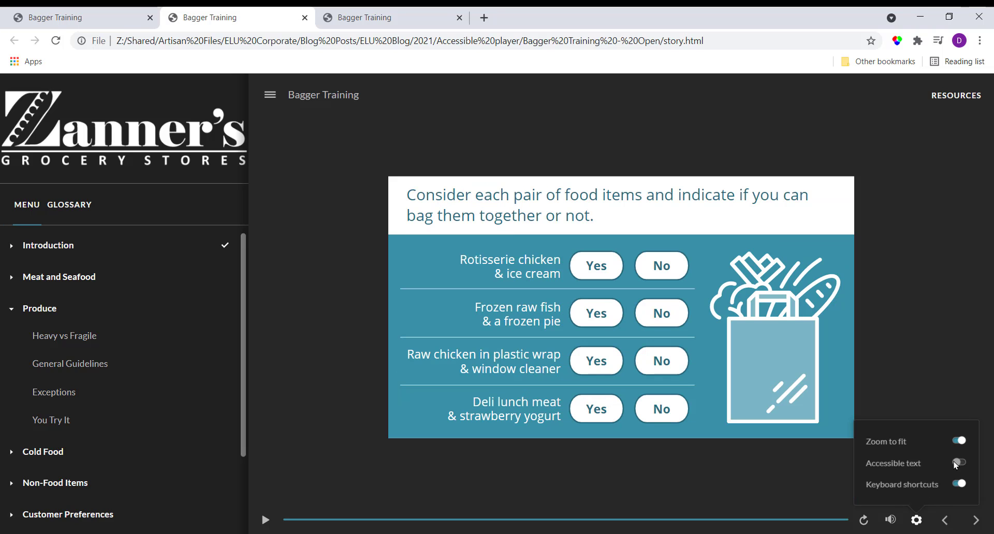
{"action": "left_click", "coordinate": [917, 521]}
- Raise Chrome's page zoom by six steps, then turn Zoom to fit on in the player
{"action": "left_click", "coordinate": [980, 41]}
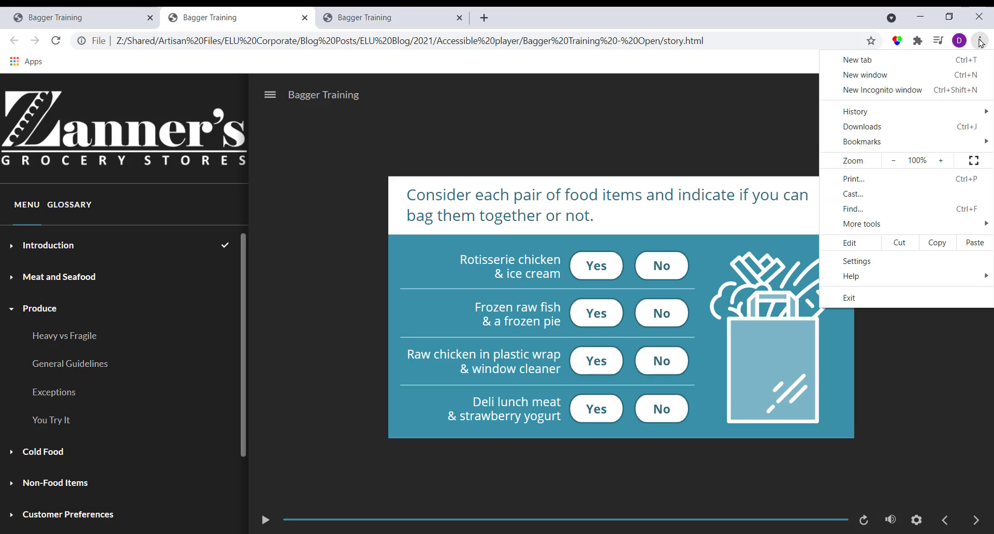
{"action": "left_click", "coordinate": [947, 160]}
{"action": "left_click", "coordinate": [946, 161]}
{"action": "left_click", "coordinate": [946, 162]}
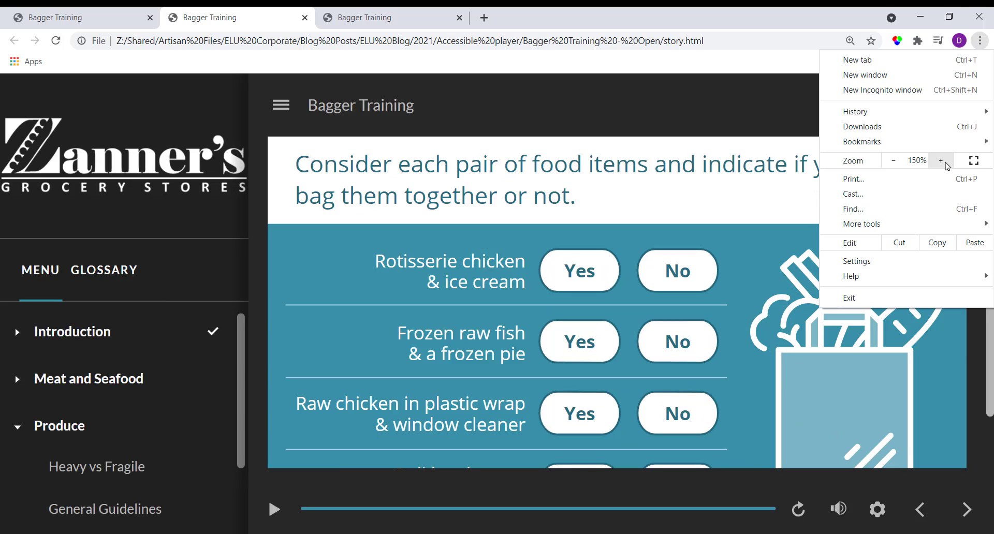
{"action": "left_click", "coordinate": [946, 162]}
{"action": "left_click", "coordinate": [945, 163]}
{"action": "left_click", "coordinate": [945, 164]}
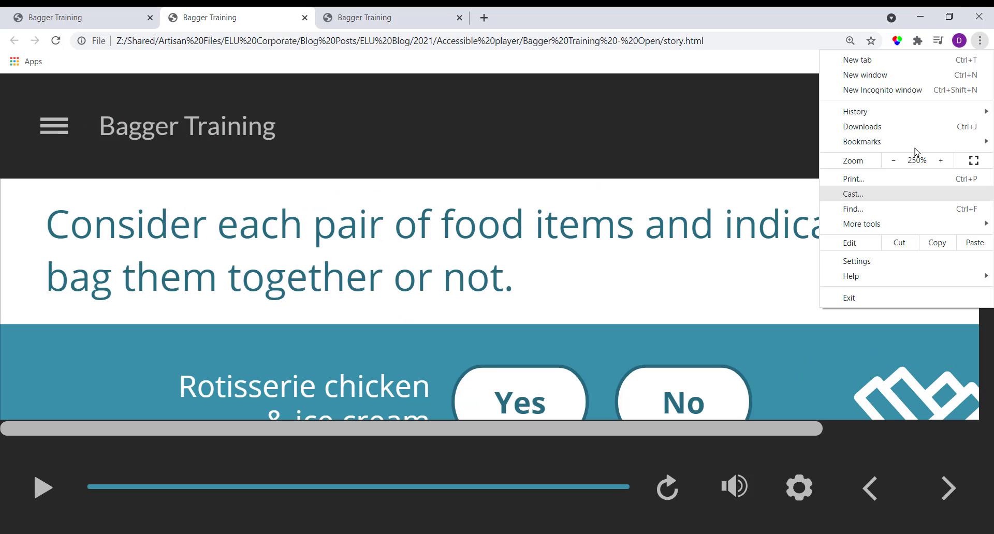
{"action": "left_click", "coordinate": [870, 22]}
{"action": "mouse_move", "coordinate": [981, 207]}
{"action": "left_mouse_down"}
{"action": "mouse_move", "coordinate": [982, 393]}
{"action": "mouse_move", "coordinate": [980, 214]}
{"action": "left_mouse_up"}
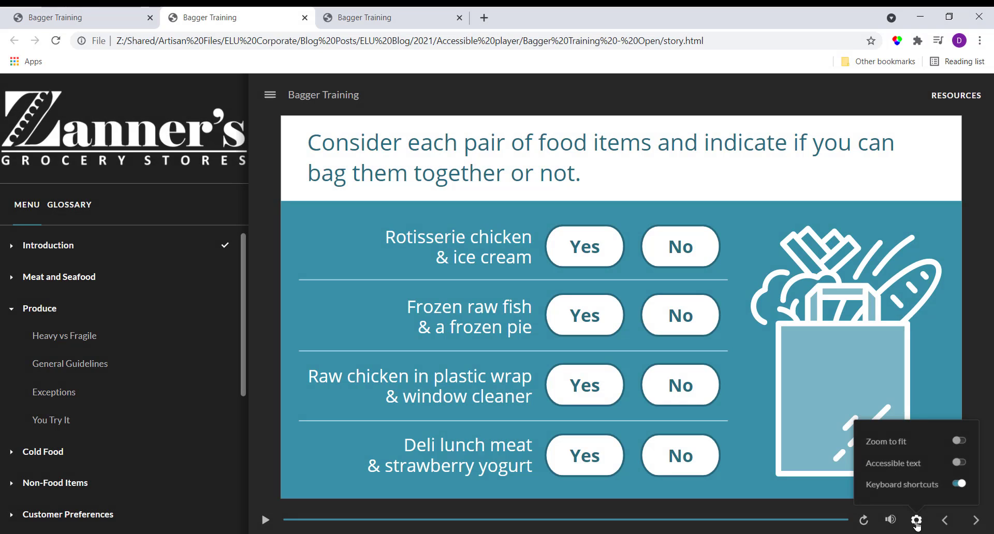
{"action": "left_click", "coordinate": [961, 441]}
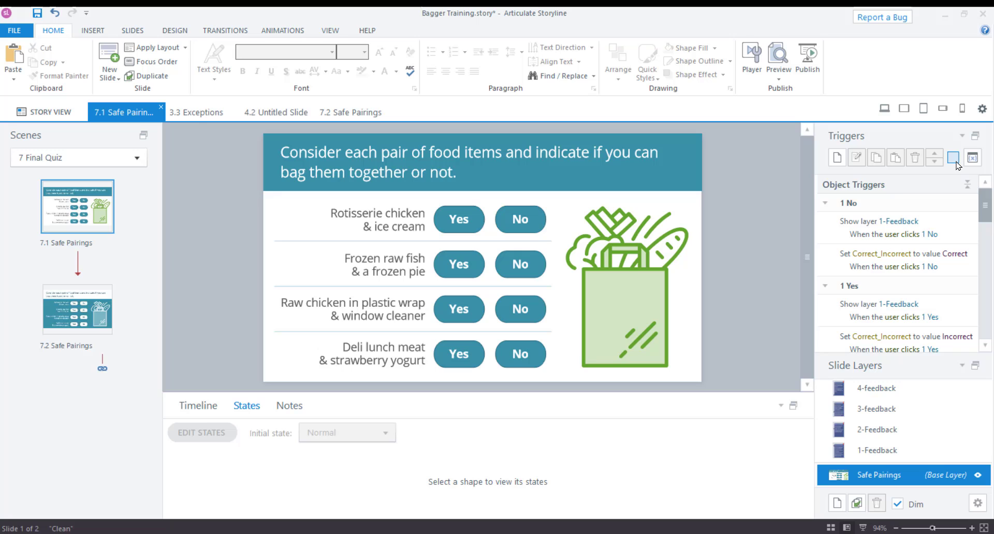
- Make the built-in Player.ZoomToFit variable default to True, then preview only the Safe Pairings slide
{"action": "left_click", "coordinate": [976, 161]}
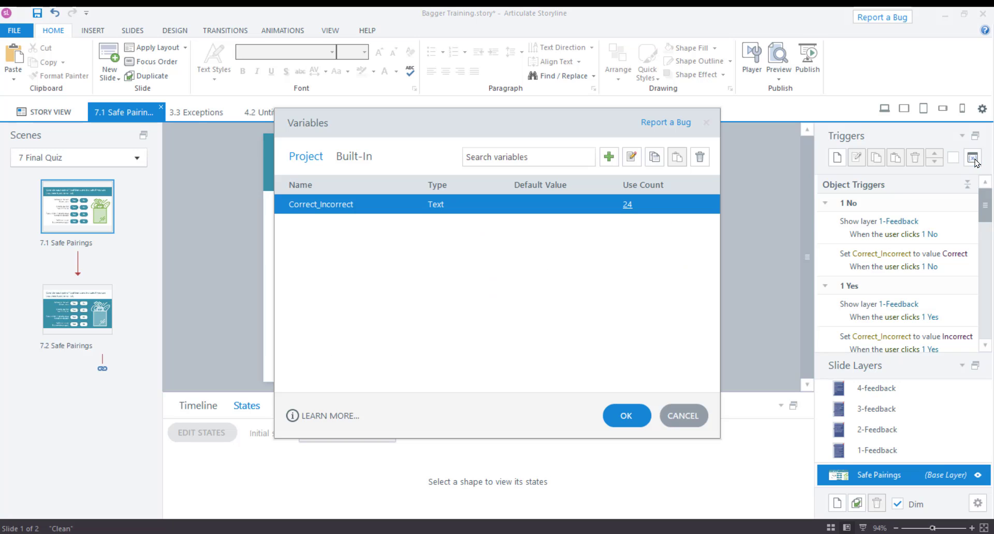
{"action": "left_click", "coordinate": [355, 156]}
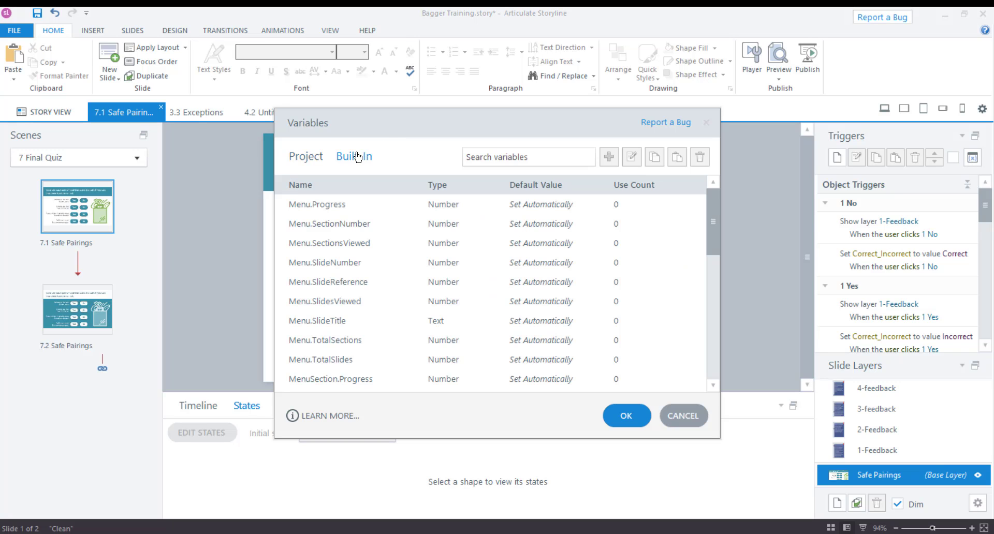
{"action": "left_click", "coordinate": [713, 337]}
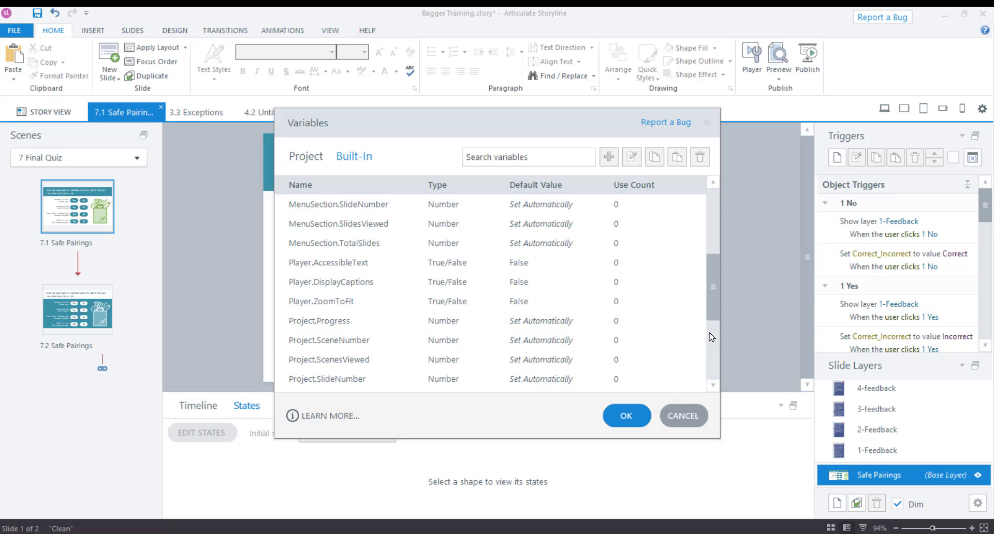
{"action": "left_click", "coordinate": [528, 304]}
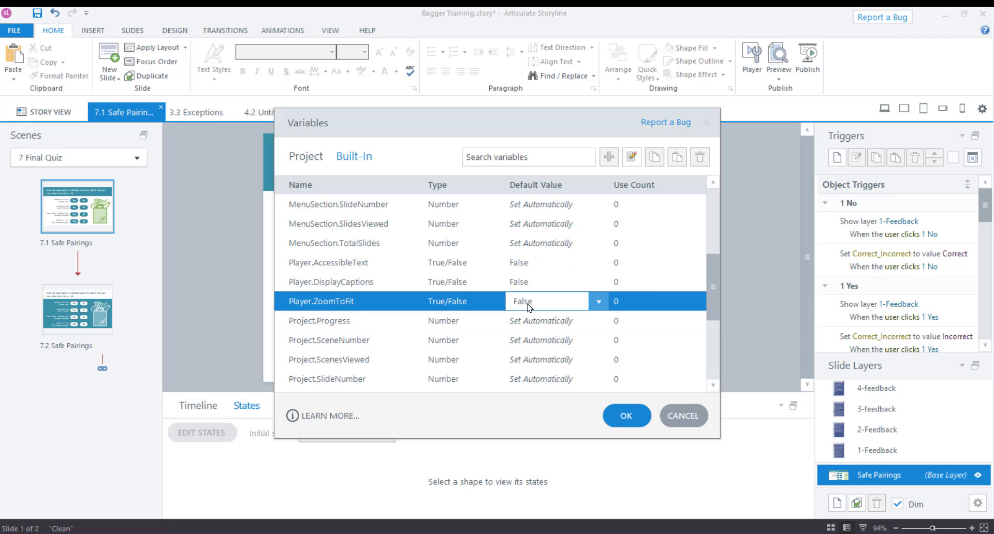
{"action": "left_click", "coordinate": [599, 304]}
{"action": "left_click", "coordinate": [564, 321]}
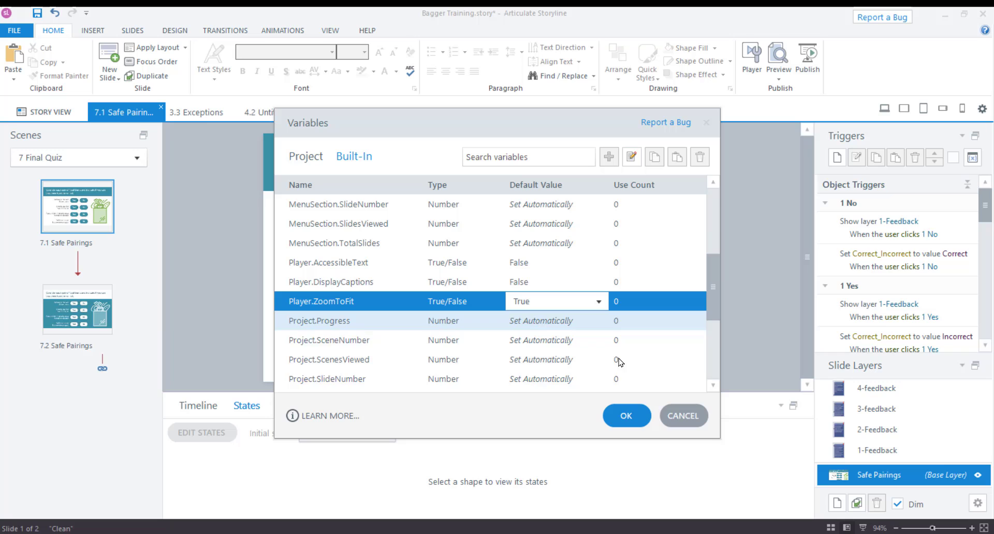
{"action": "left_click", "coordinate": [626, 416]}
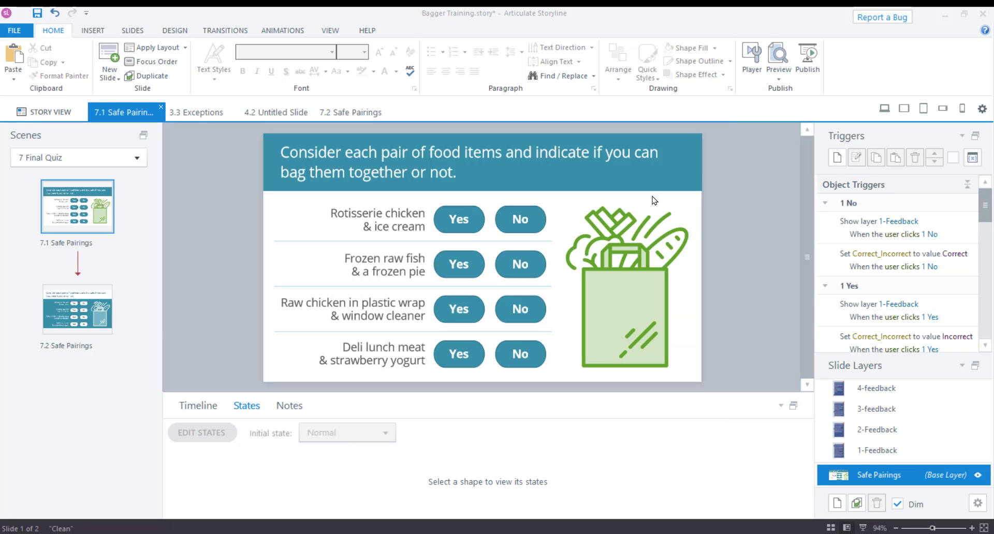
{"action": "left_click", "coordinate": [778, 78]}
{"action": "left_click", "coordinate": [775, 92]}
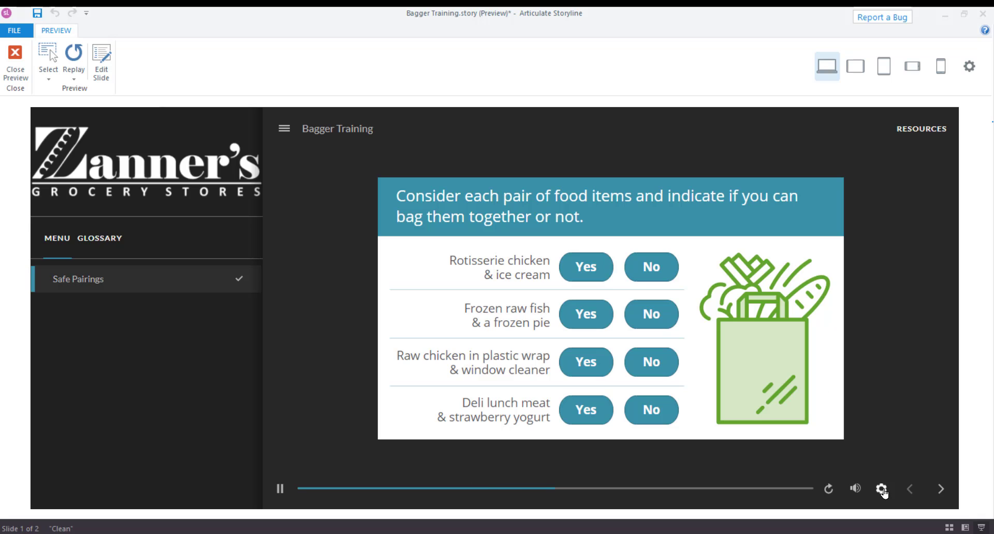
- Open the player's gear settings in the slide preview
{"action": "left_click", "coordinate": [883, 490]}
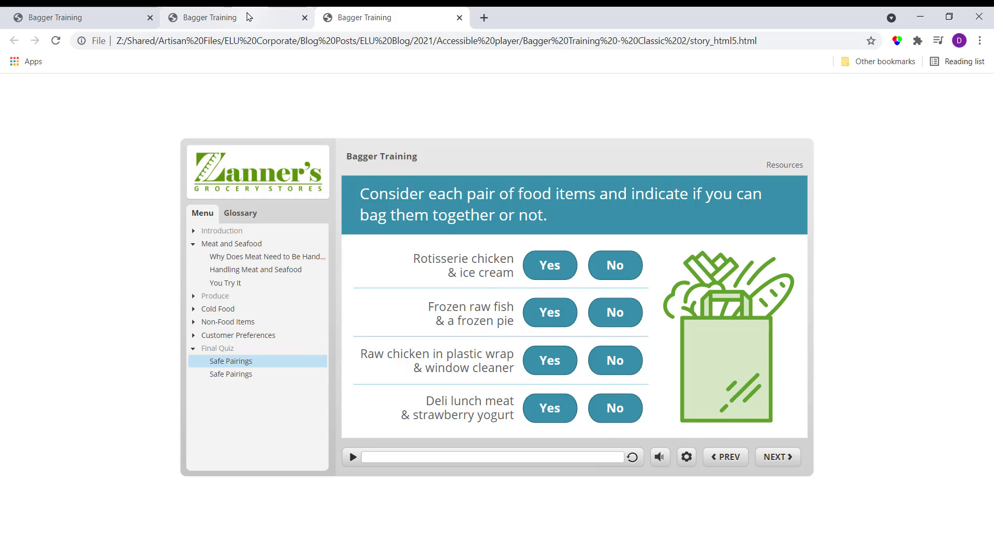
- Switch to the modern-player Bagger Training tab and collapse its menu sidebar
{"action": "left_click", "coordinate": [249, 17]}
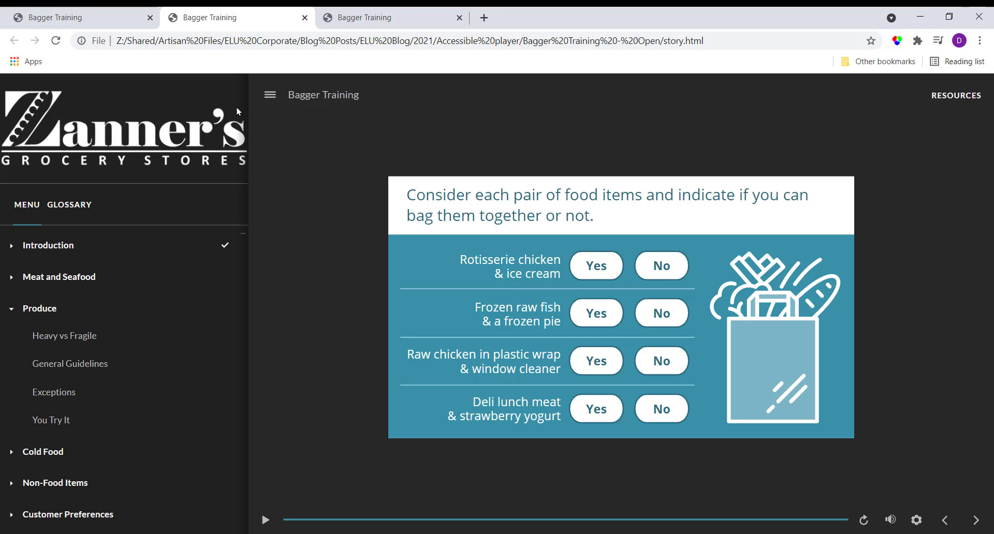
{"action": "left_click", "coordinate": [269, 96]}
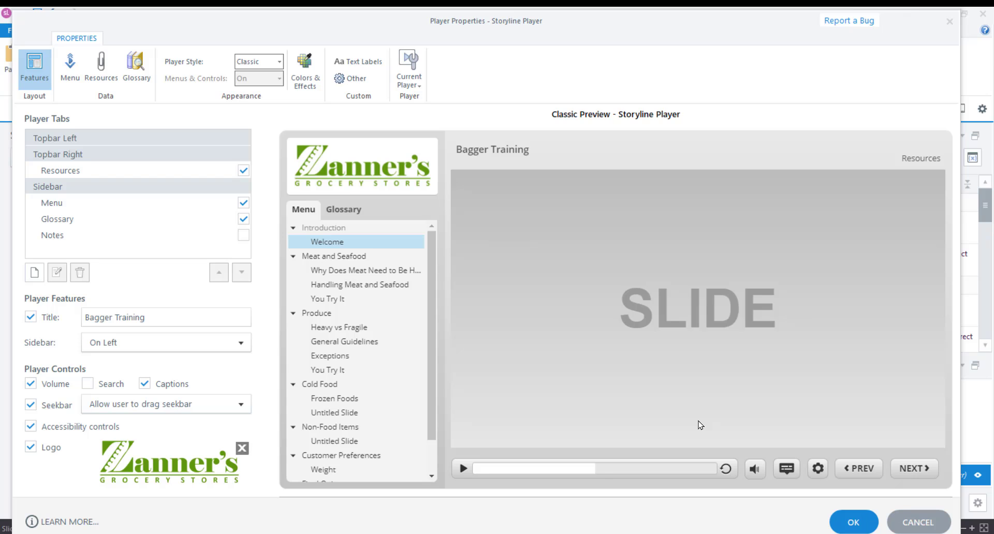
{"action": "left_click", "coordinate": [245, 405]}
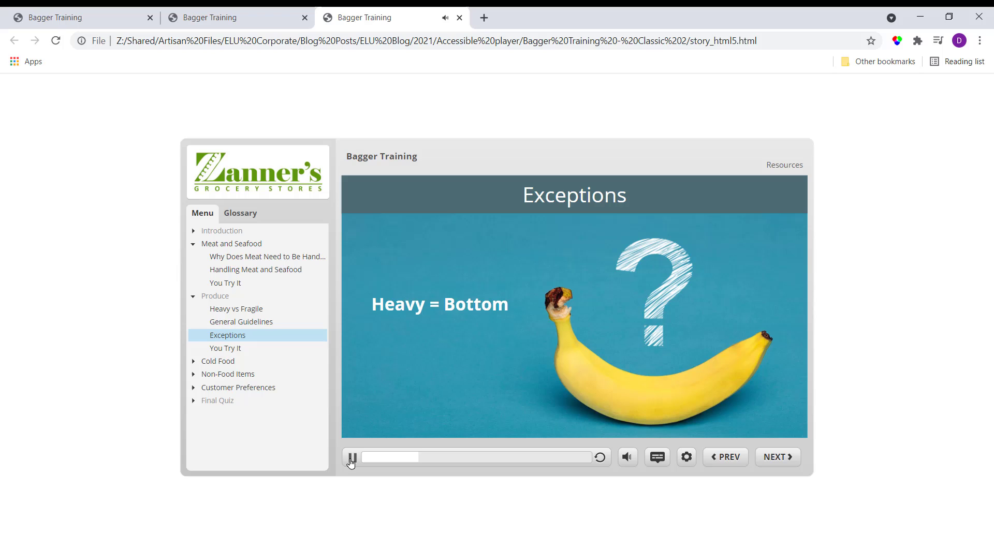
{"action": "left_click", "coordinate": [570, 458]}
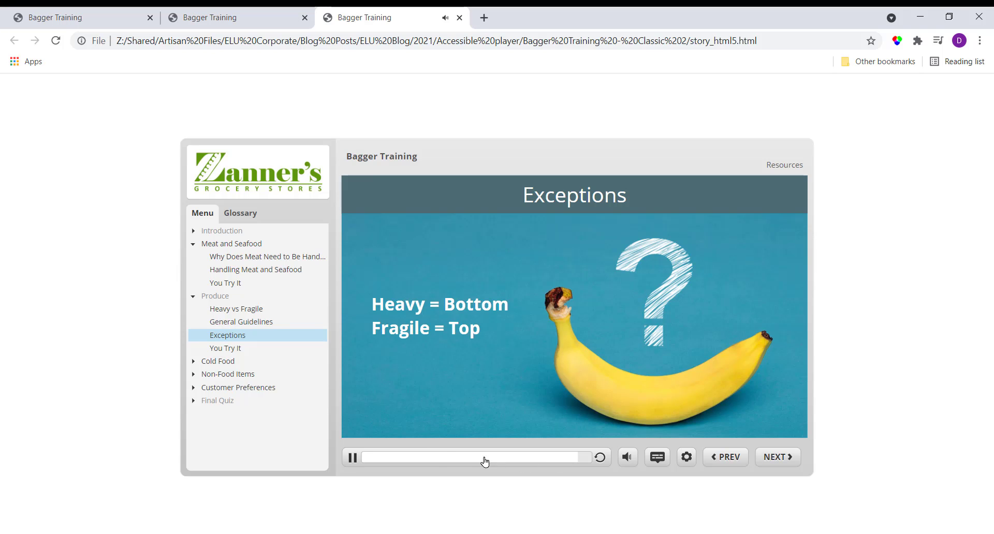
{"action": "left_click", "coordinate": [437, 456]}
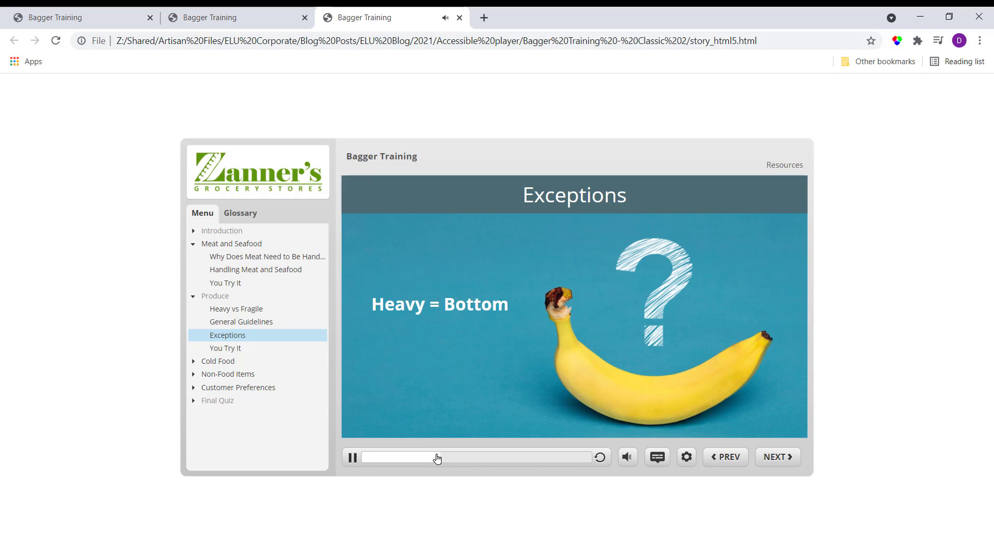
{"action": "left_click", "coordinate": [542, 458]}
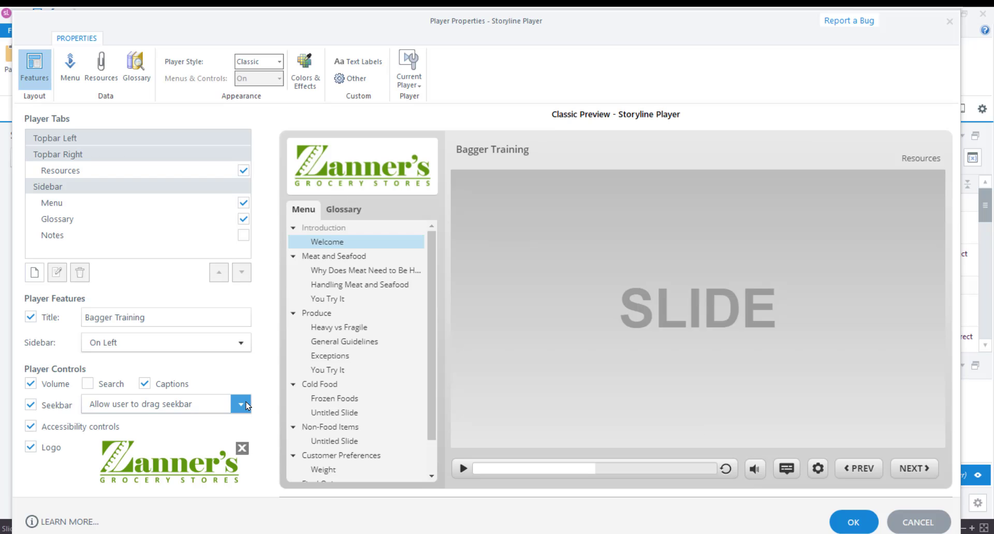
- Review the Seekbar behaviour choices for the classic player, then for the Modern player style
{"action": "left_click", "coordinate": [242, 404]}
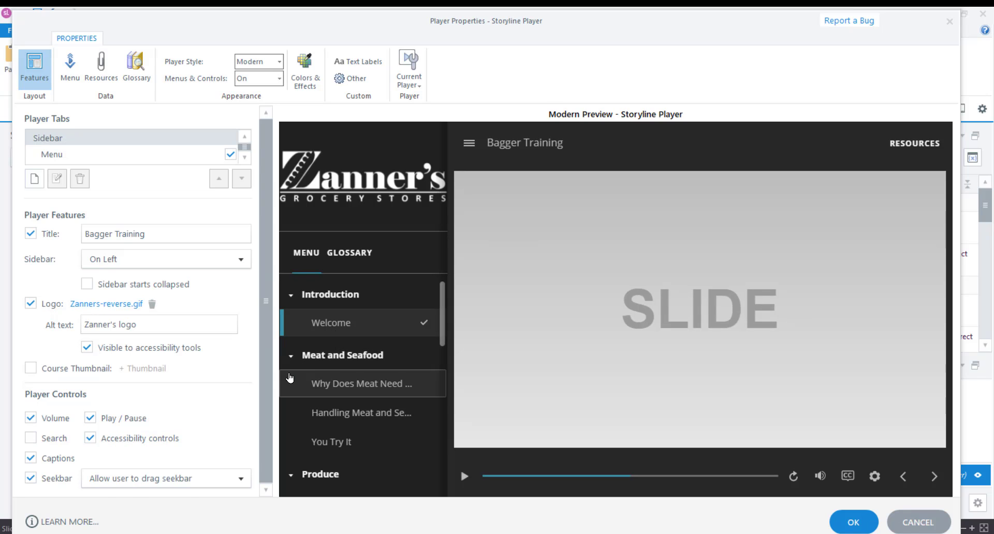
{"action": "left_click", "coordinate": [242, 479]}
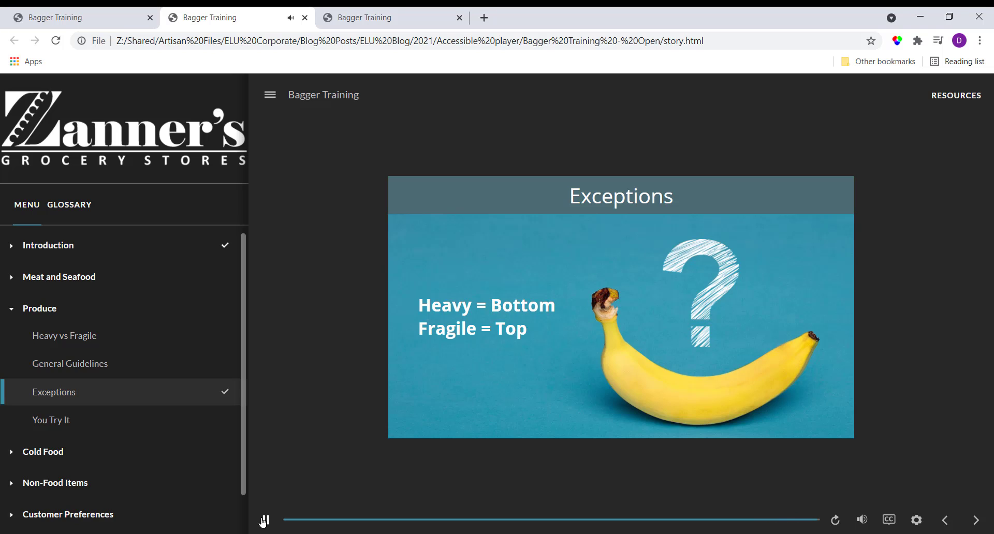
- Scrub the Exceptions slide back and pause it showing only Heavy = Bottom, before Fragile = Top
{"action": "left_click", "coordinate": [265, 521]}
{"action": "left_click", "coordinate": [494, 520]}
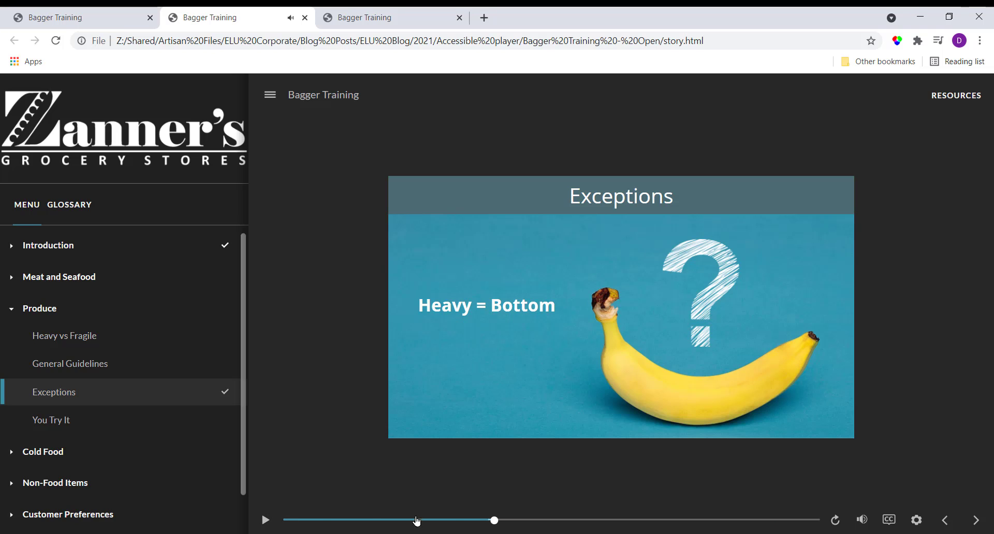
{"action": "left_click", "coordinate": [266, 520]}
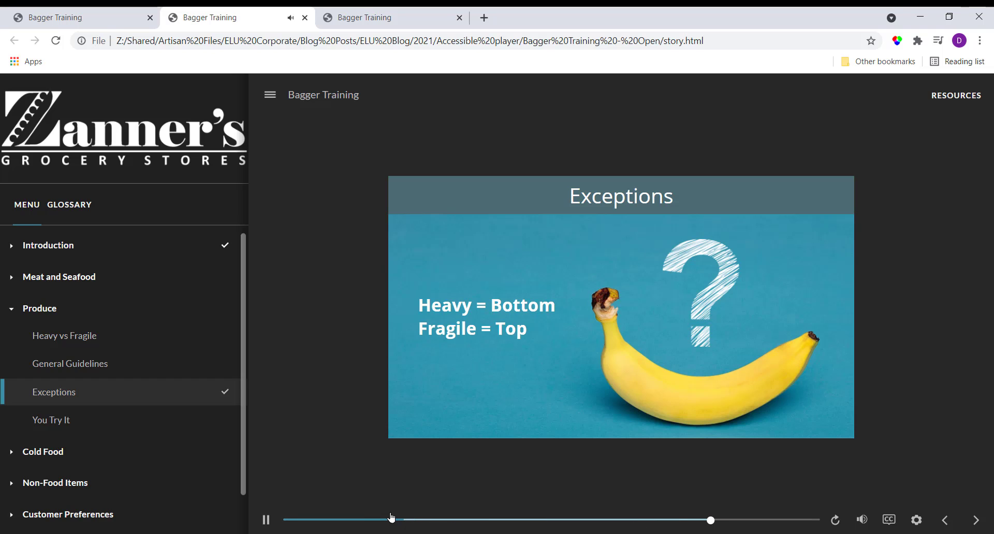
{"action": "left_click", "coordinate": [375, 520]}
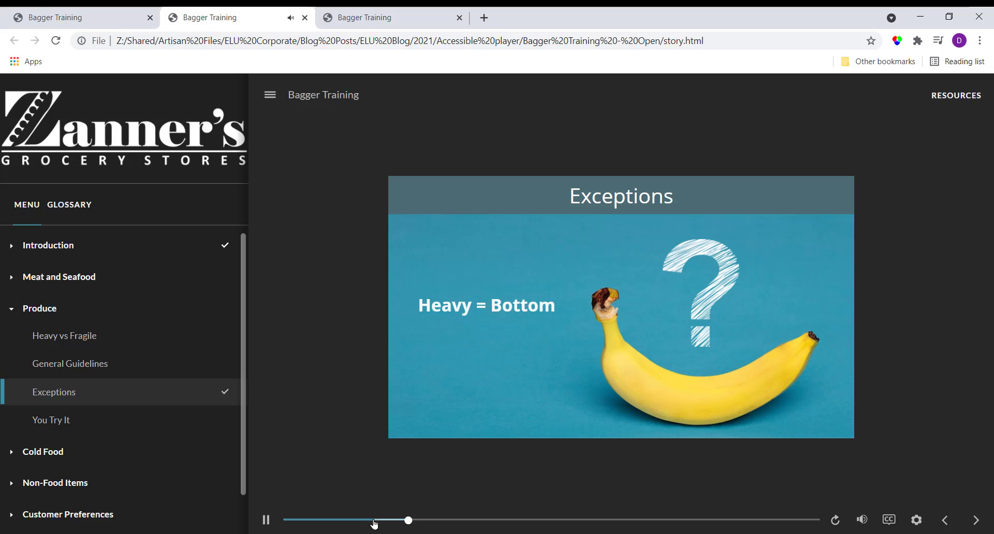
{"action": "left_click", "coordinate": [266, 520]}
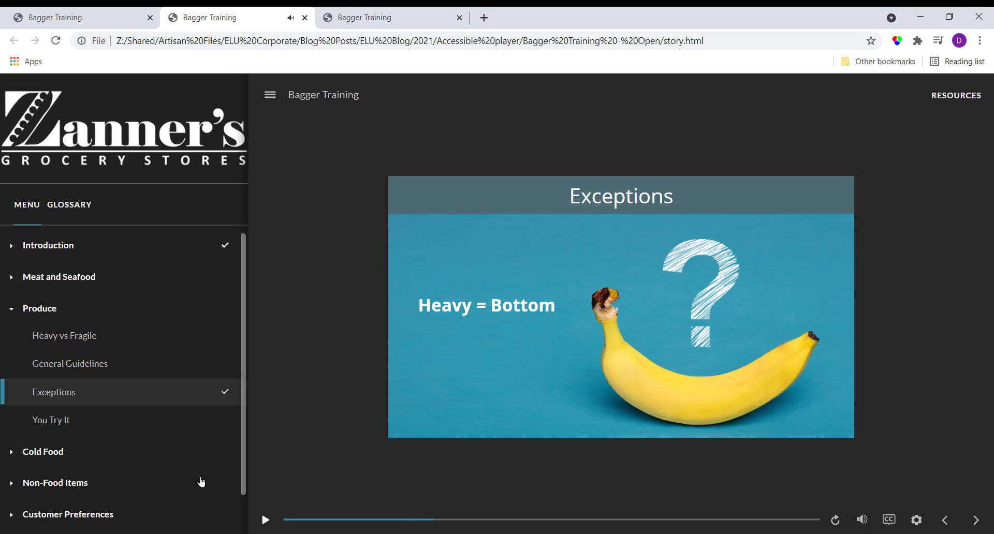